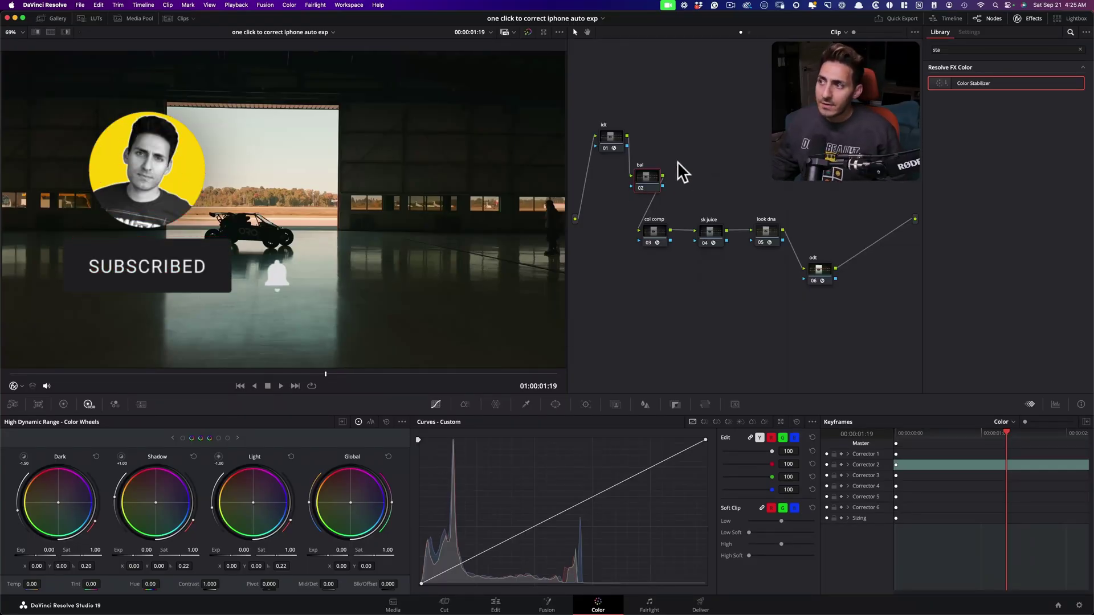
- Move the bal node, toggle col comp, sk juice and look dna off and on to compare, then reposition them
left_click_drag(653, 176, 659, 176)
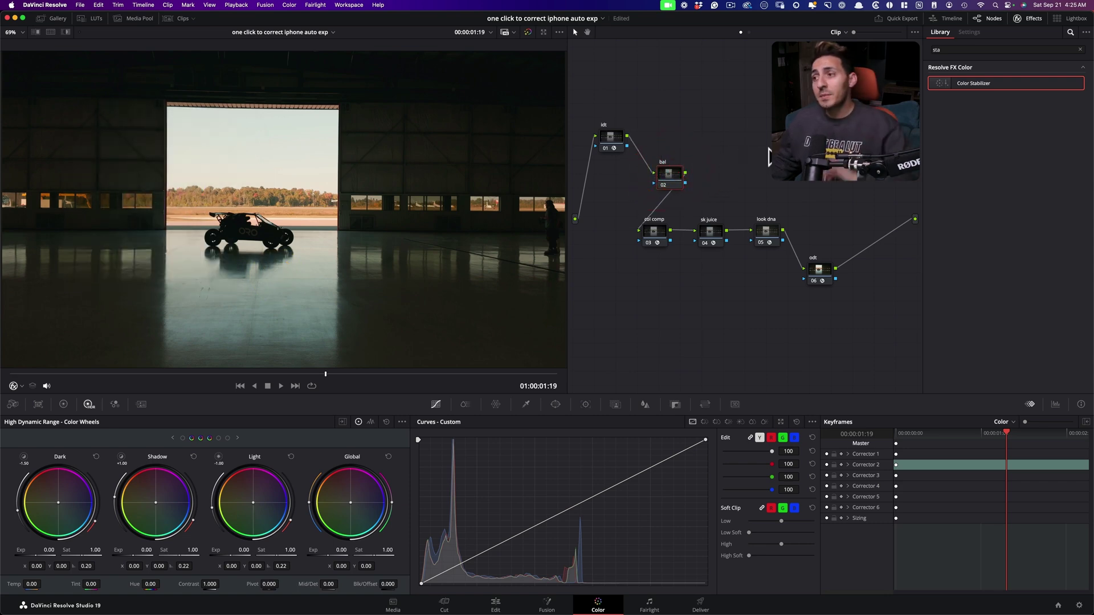
left_click(650, 232)
left_click(794, 242)
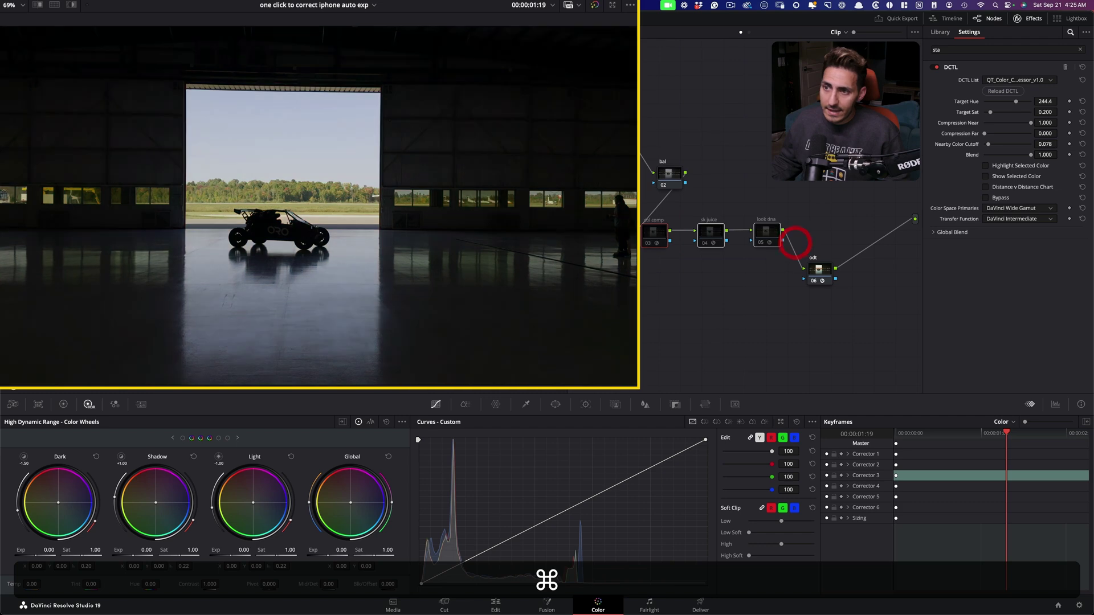
key("super+d")
key("super+d")
key("super+d")
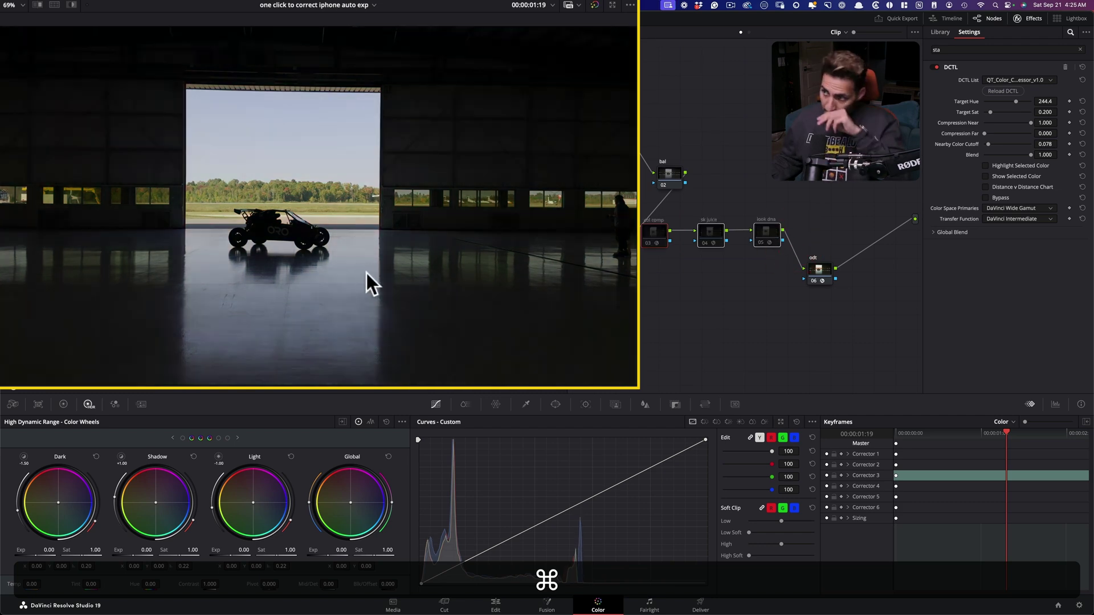
key("super+d")
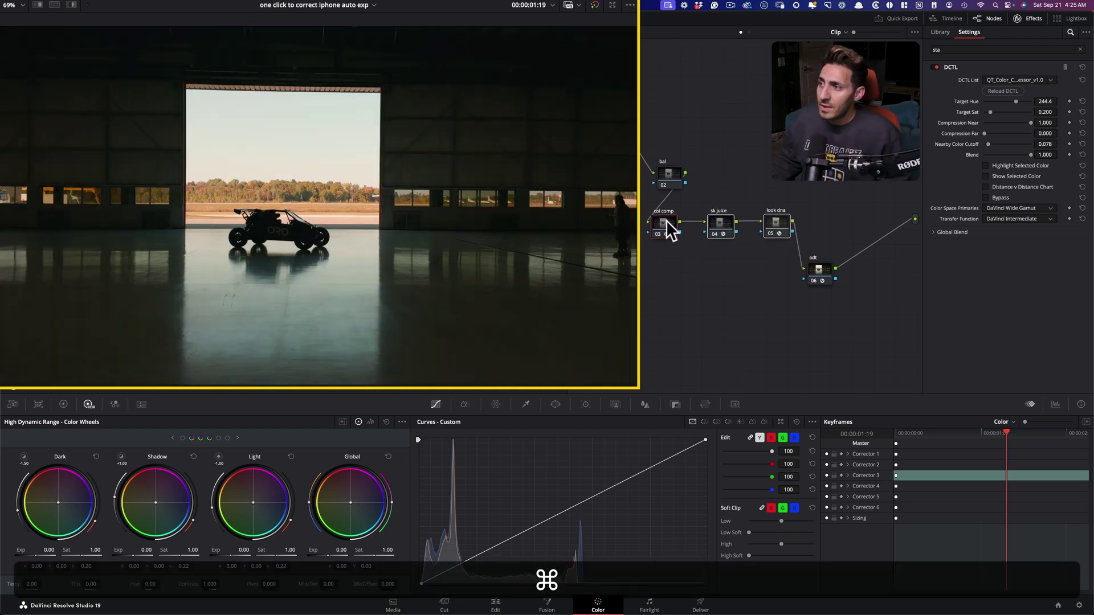
left_click_drag(665, 220, 663, 222)
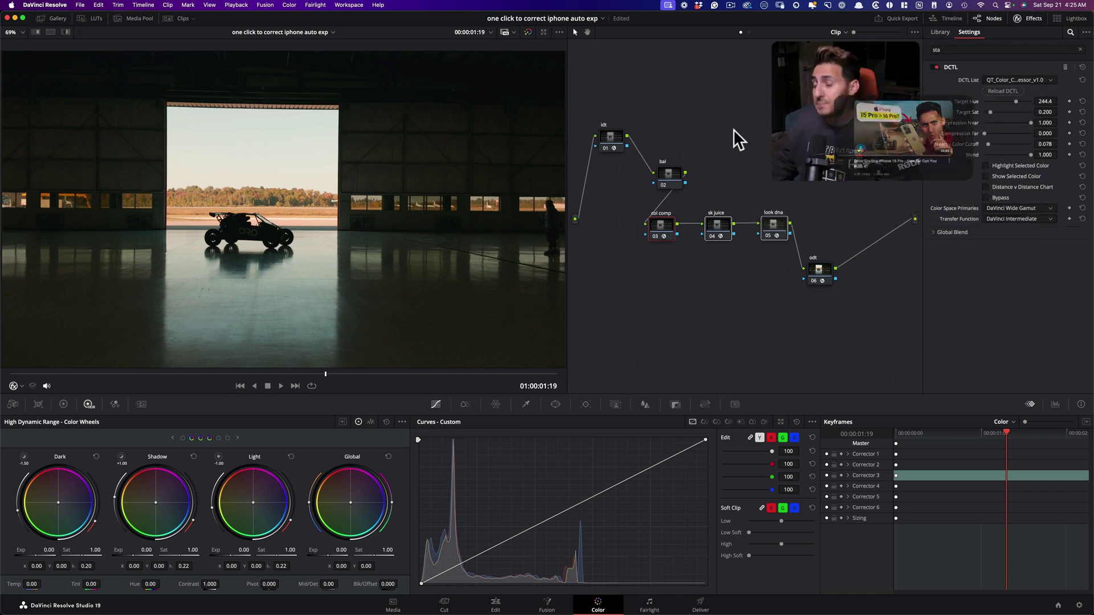
left_click(666, 176)
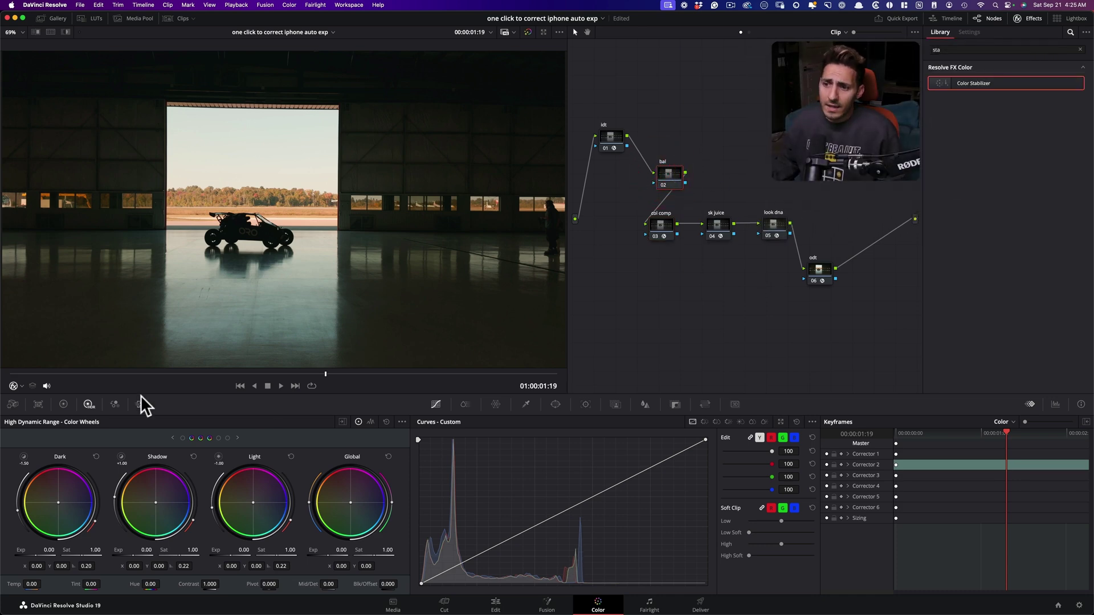
- Add a serial node after look dna and search the effects library for 'dc'
left_click(771, 225)
key("alt+s")
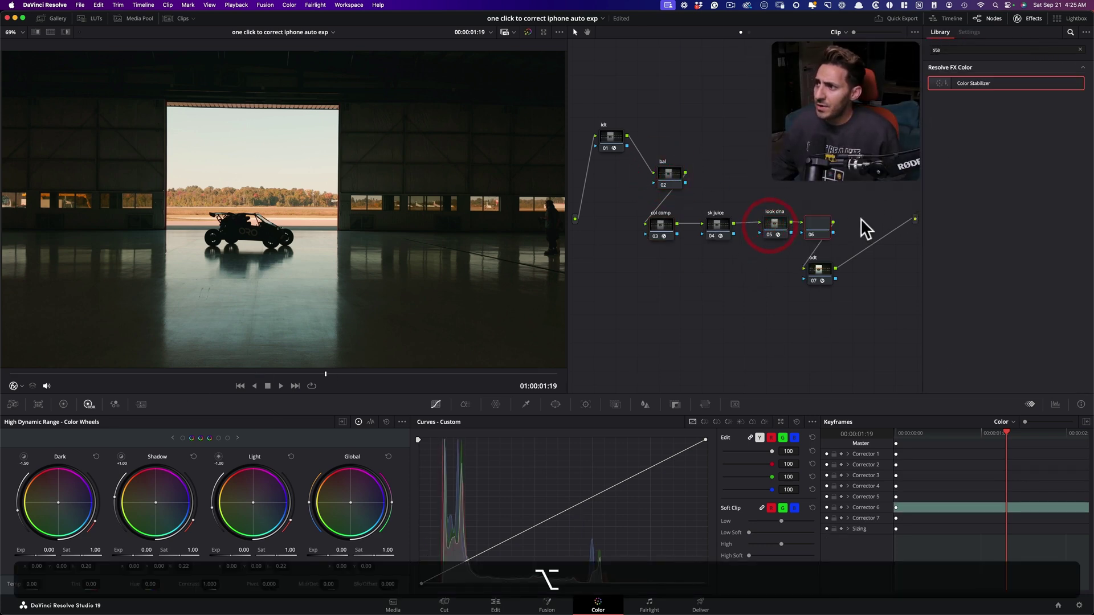
left_click(999, 51)
key("cmd+a")
type("dc")
- Apply the QT_Charts_v1.0 DCTL to the new node with False Color enabled
left_click_drag(980, 83, 835, 206)
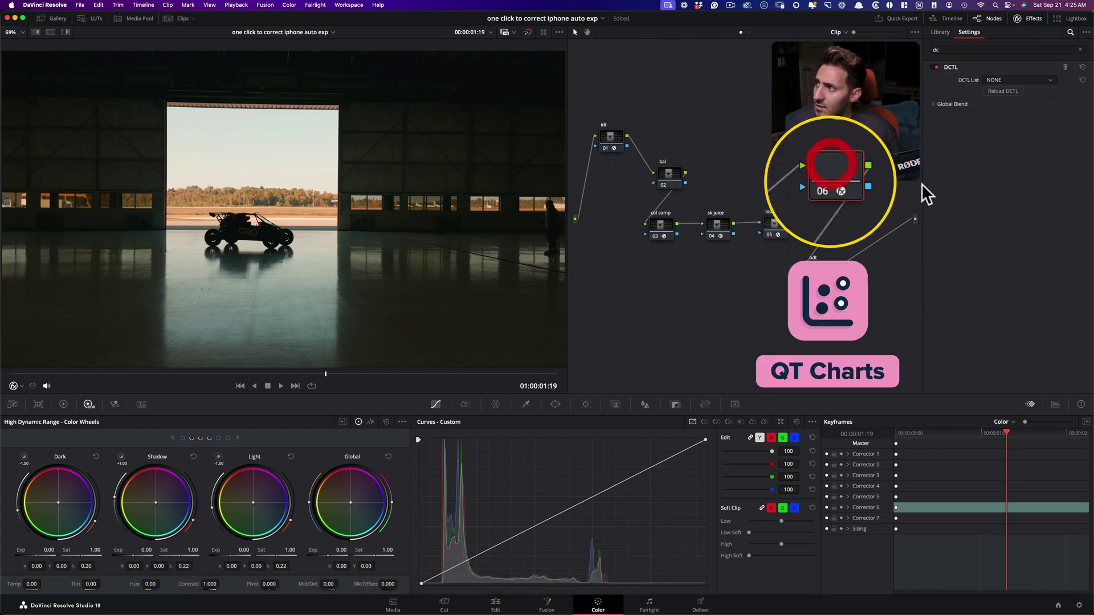
left_click(1029, 138)
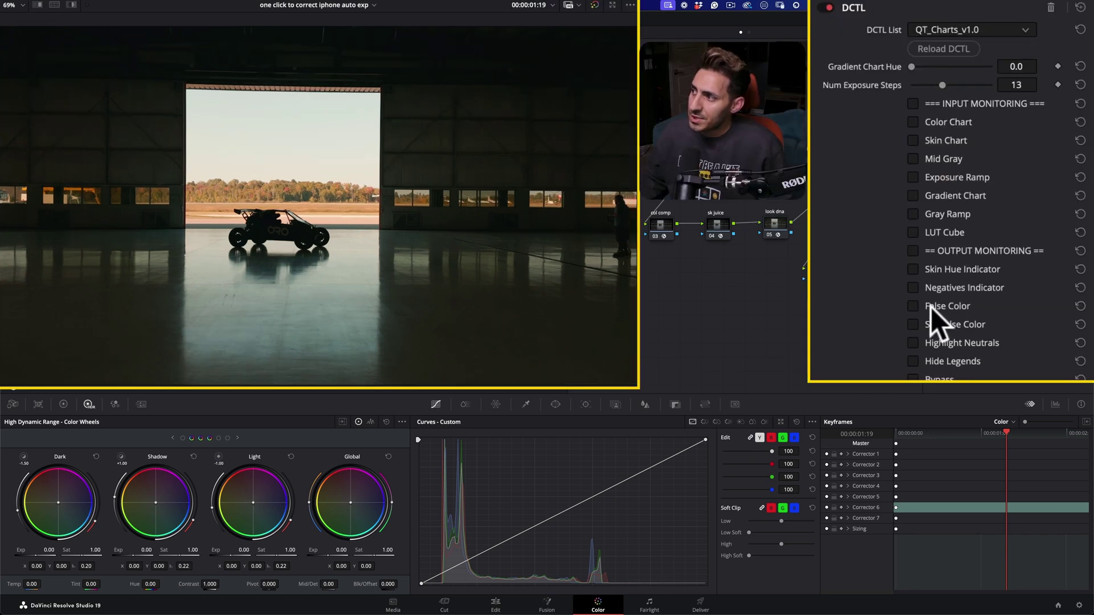
left_click(931, 306)
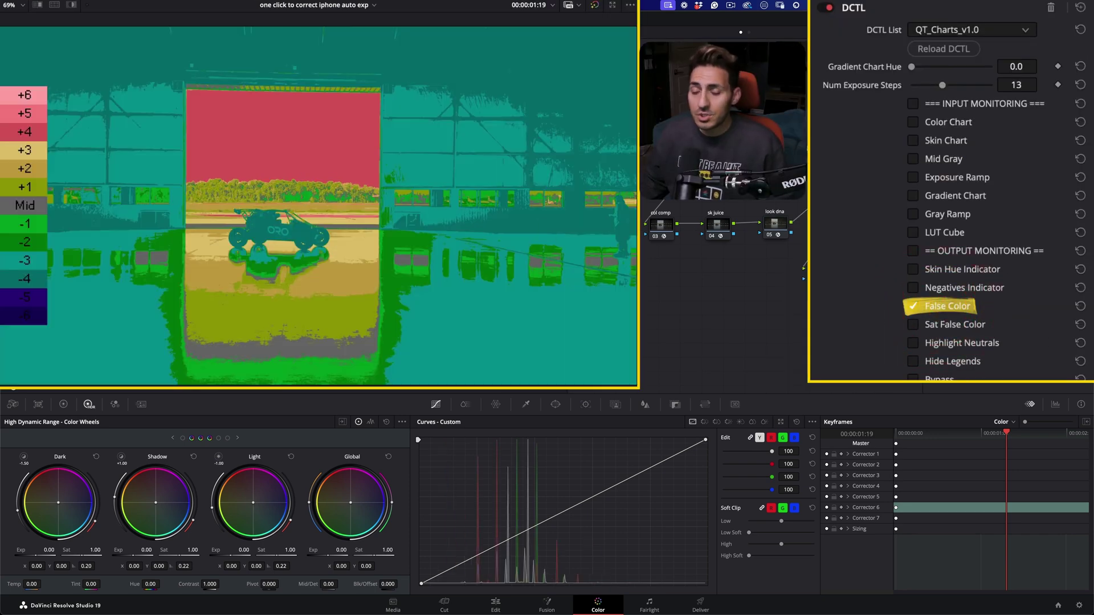
left_click(665, 175)
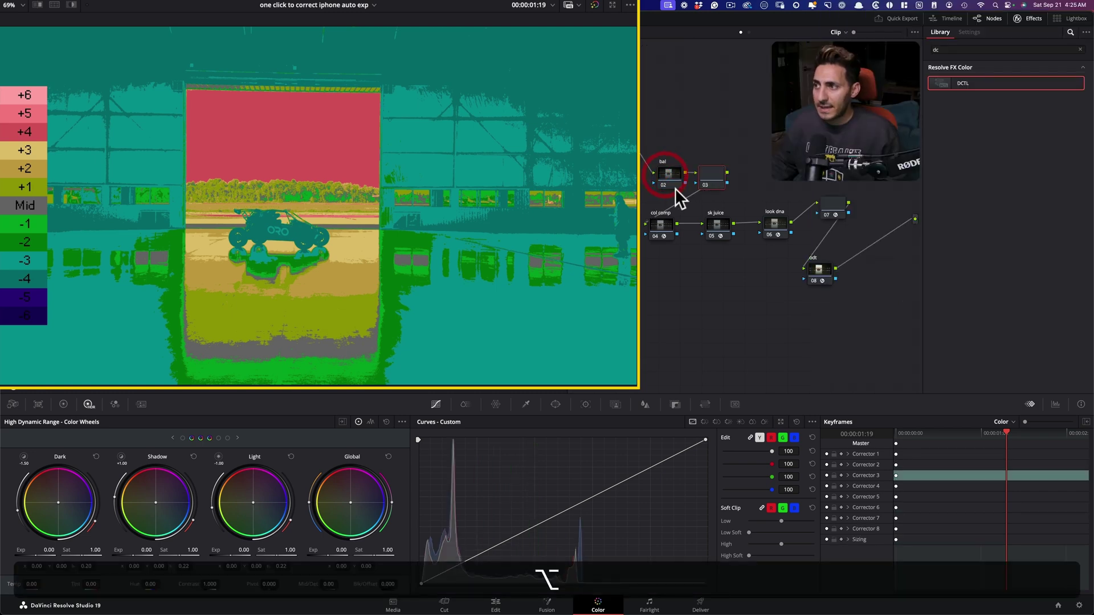
key("space")
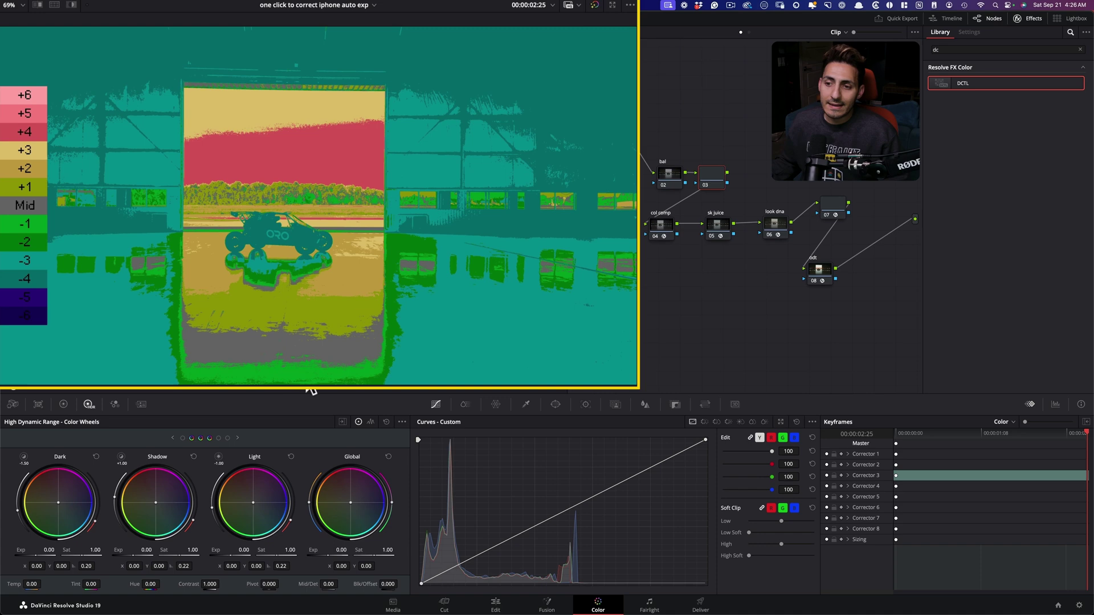
left_click_drag(312, 390, 28, 393)
key("space")
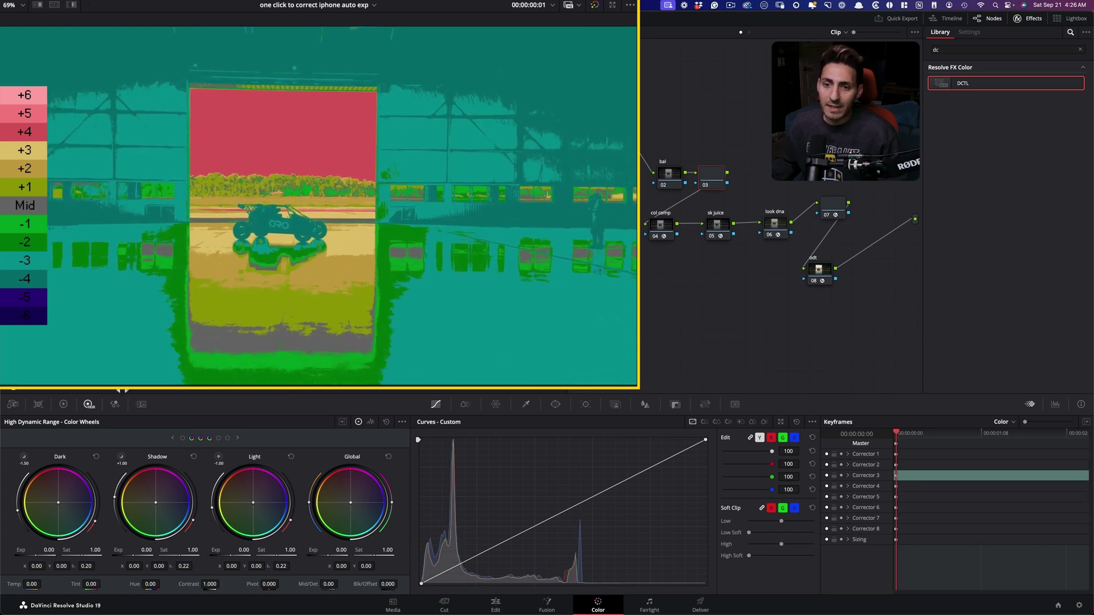
key("alt+f")
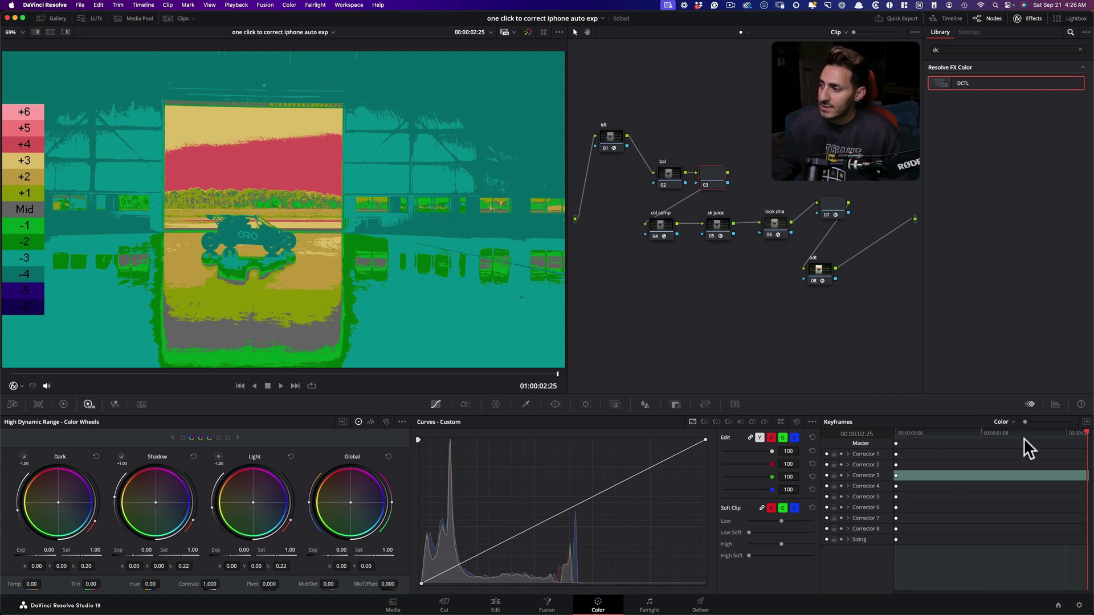
- Add a static Corrector 3 keyframe at 00:00:02:25, then move the playhead to 00:00:01:22
right_click(1003, 477)
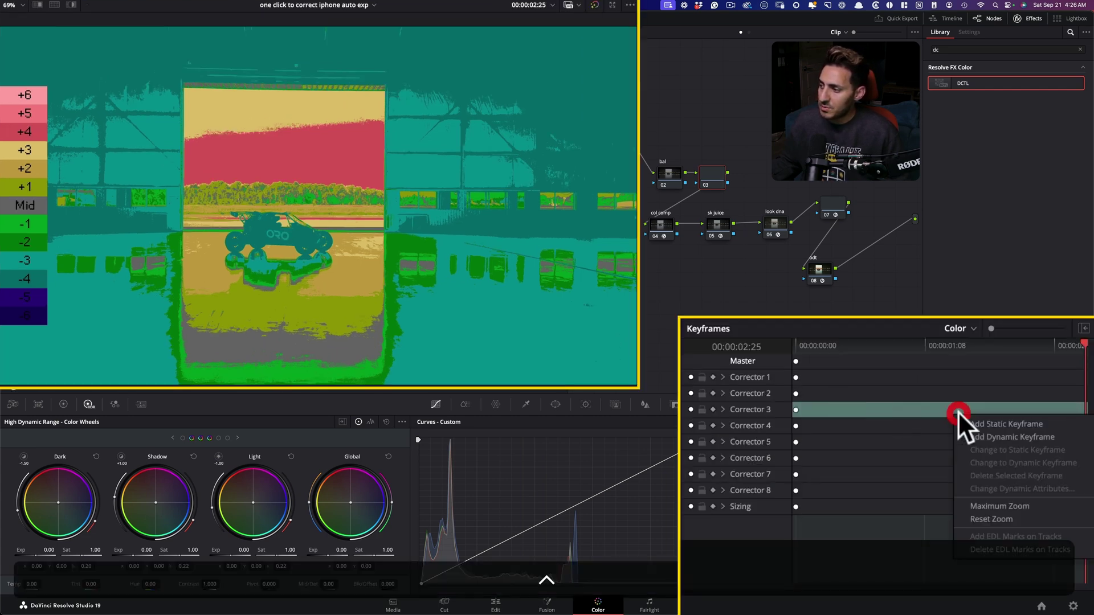
left_click(1042, 492)
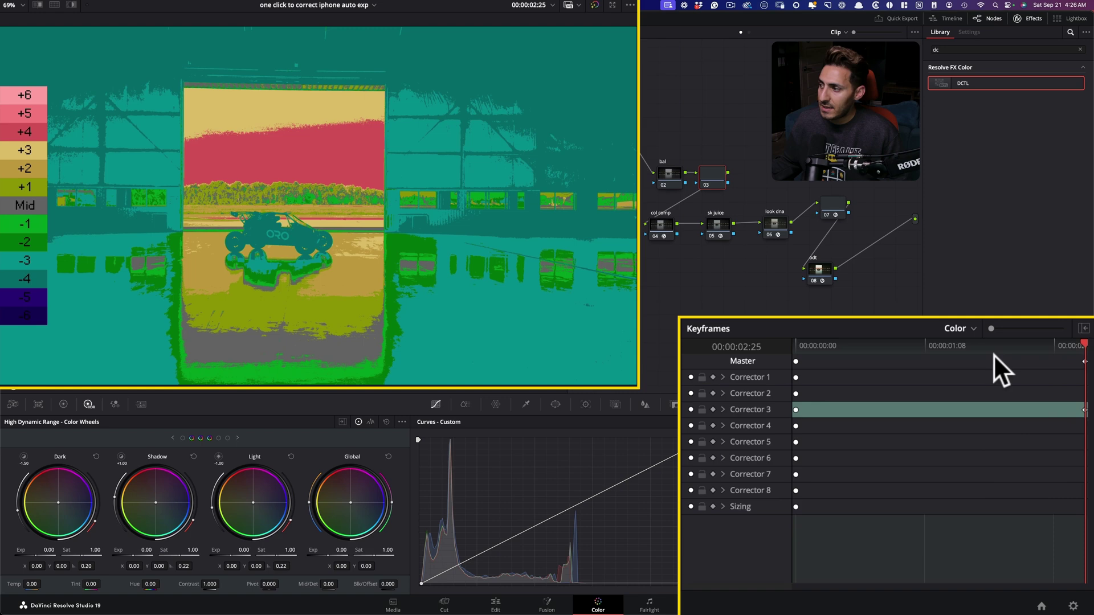
left_click_drag(1063, 341, 974, 342)
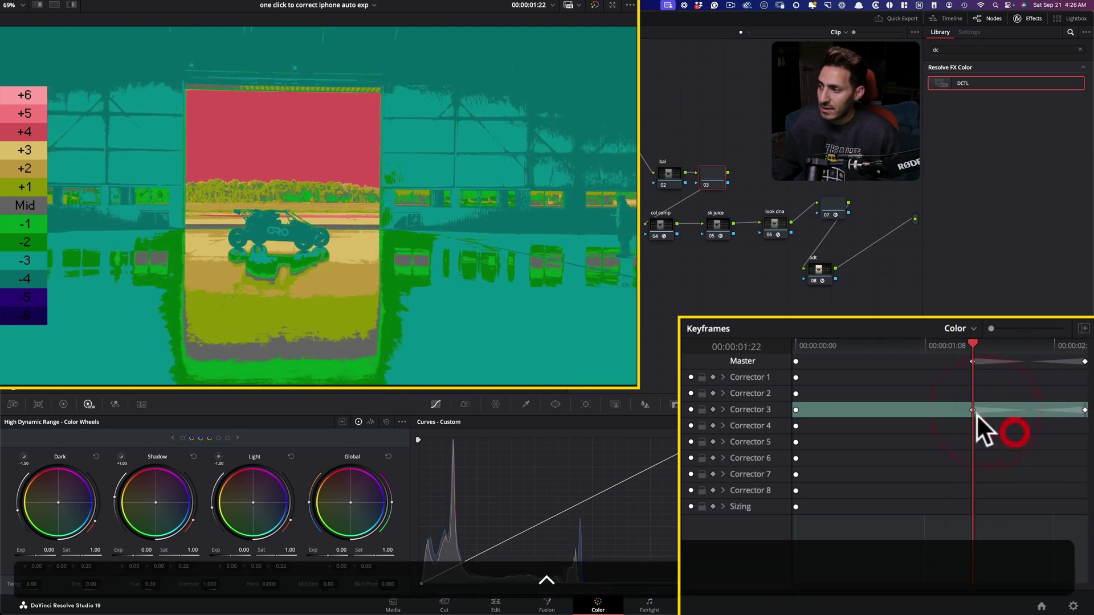
left_click_drag(951, 341, 727, 339)
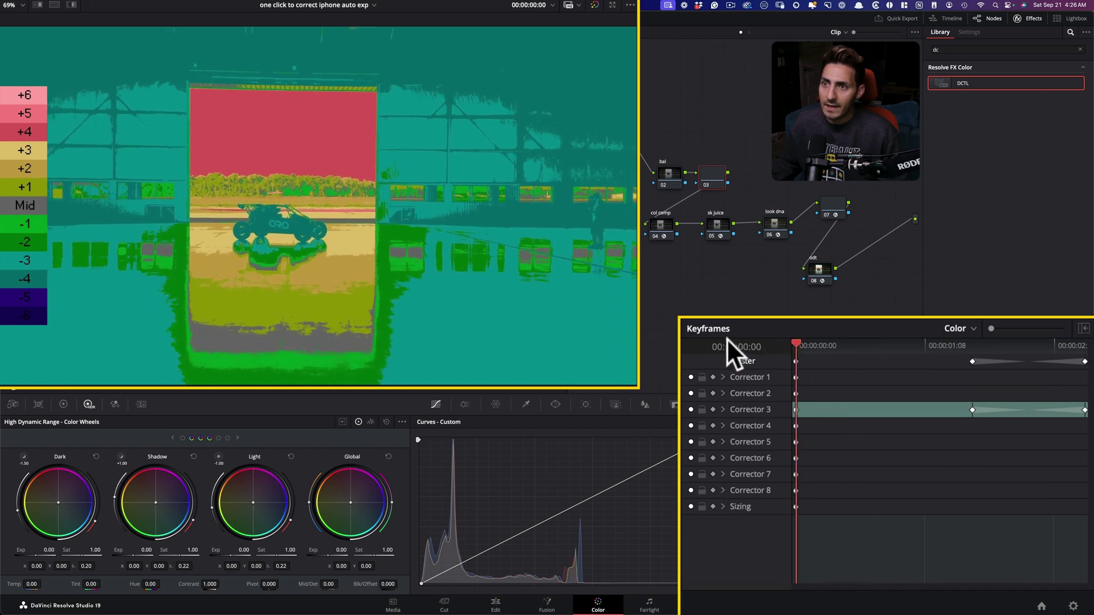
left_click_drag(835, 347, 976, 367)
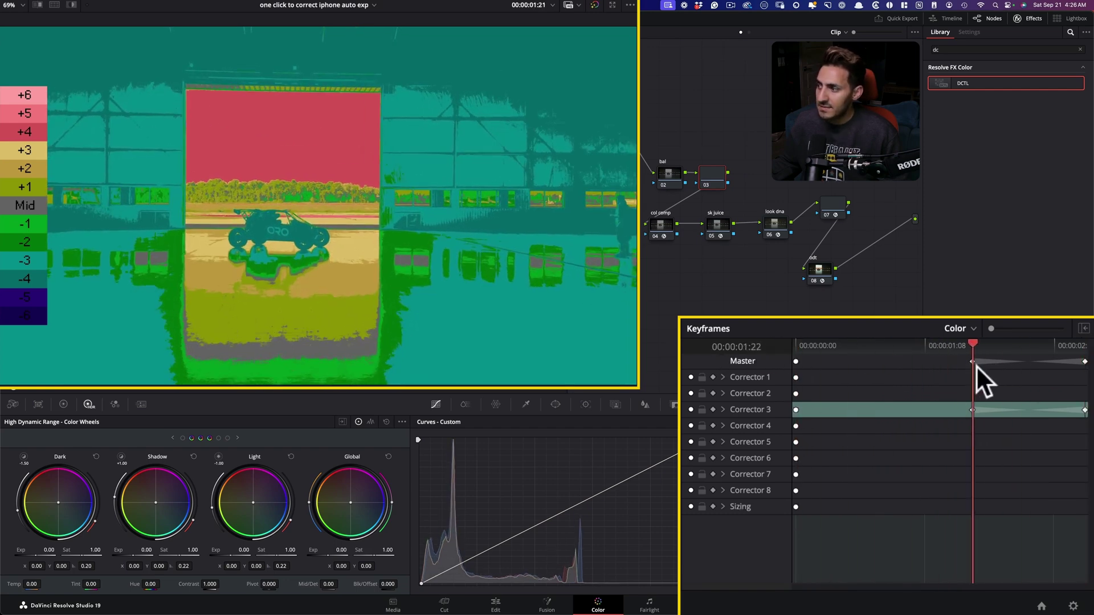
- Disable the false-color node and play the clip to check the transition around 00:00:02:05
left_click(830, 212)
key("super+d")
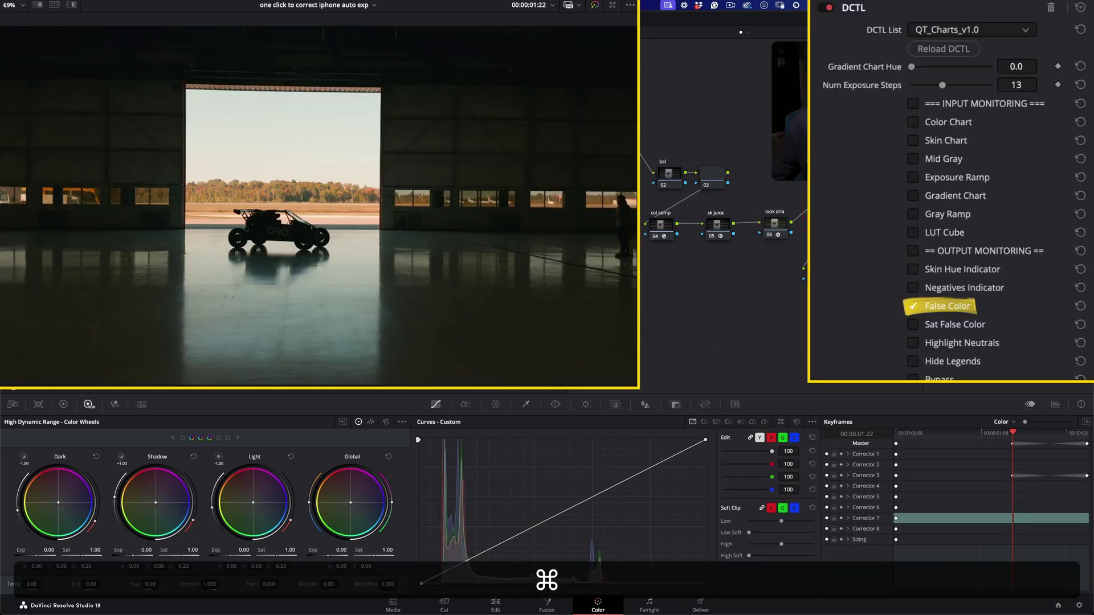
left_click(707, 174)
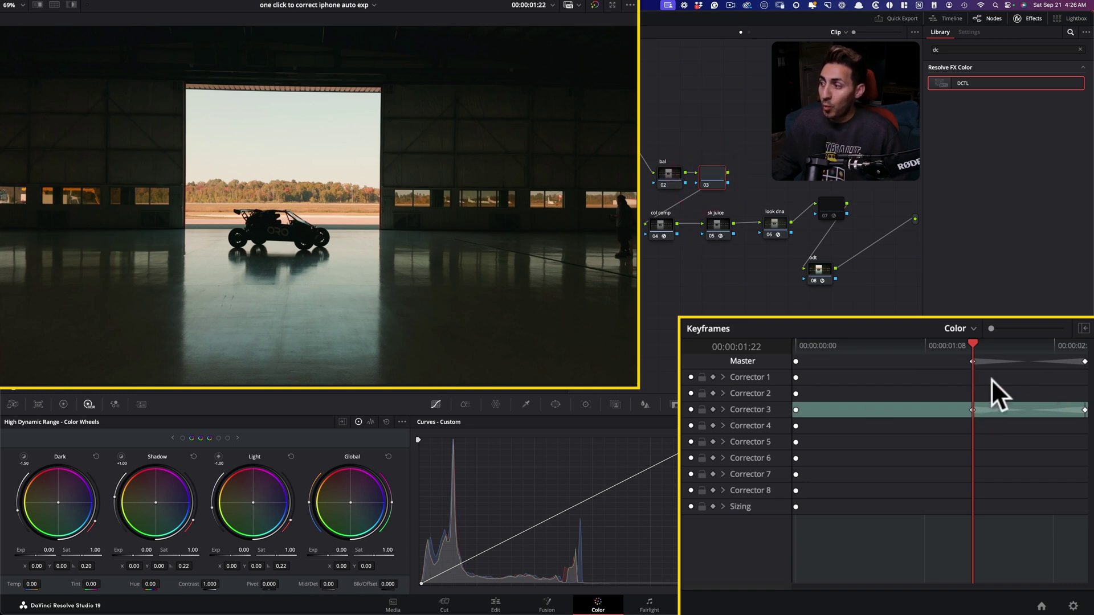
key("j")
key("j")
key("j")
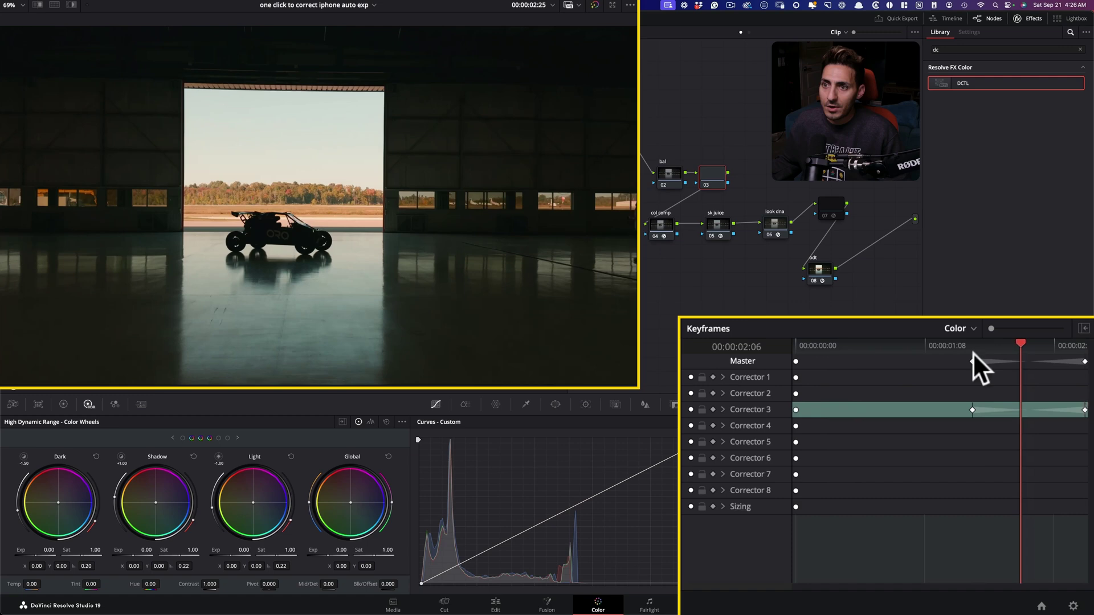
left_click(1018, 362)
left_click(836, 207)
- Re-enable the false-color node and delete the existing Corrector 3 and Master keyframes
key("super+d")
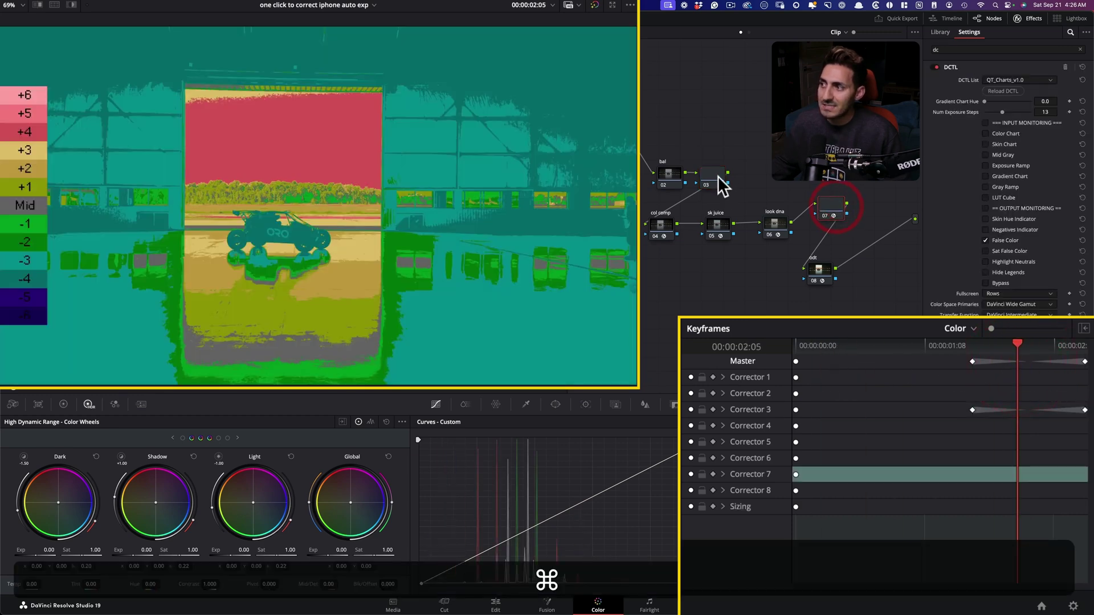
left_click_drag(997, 349, 1084, 351)
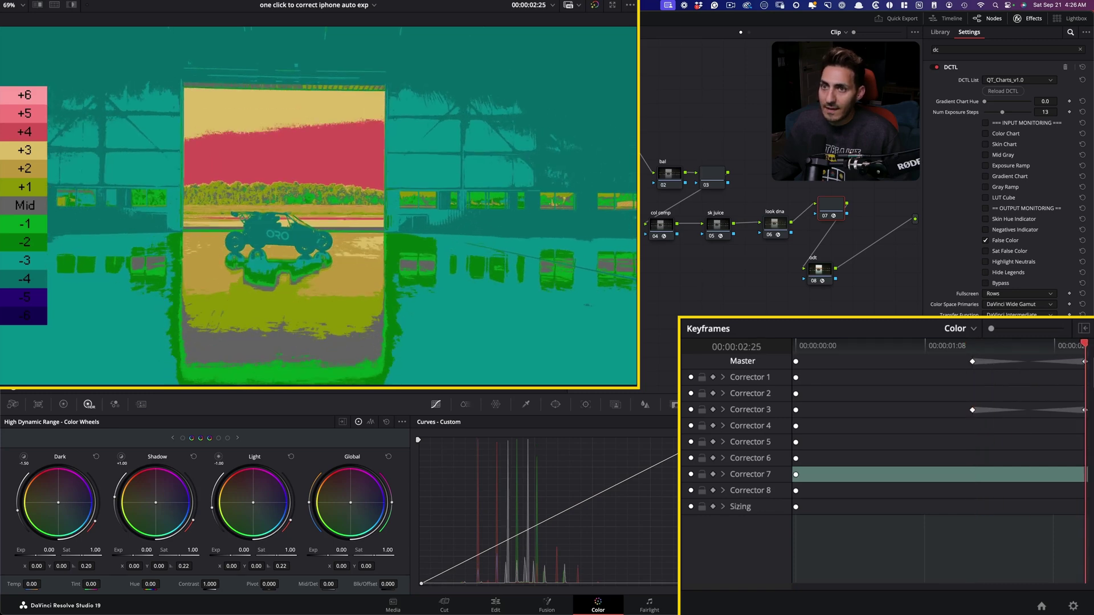
left_click(707, 174)
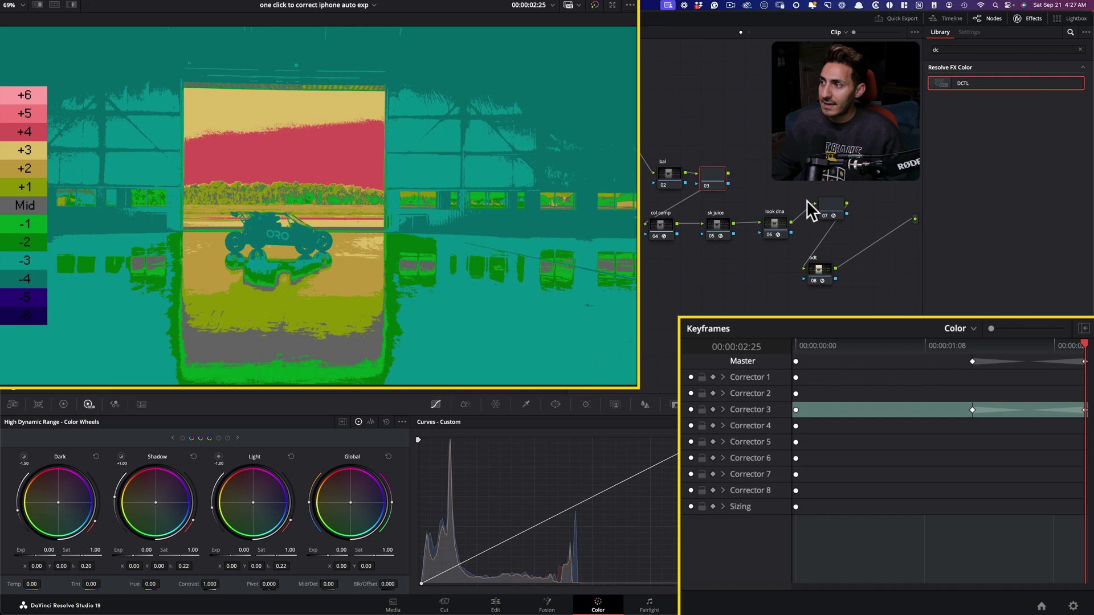
left_click(835, 207)
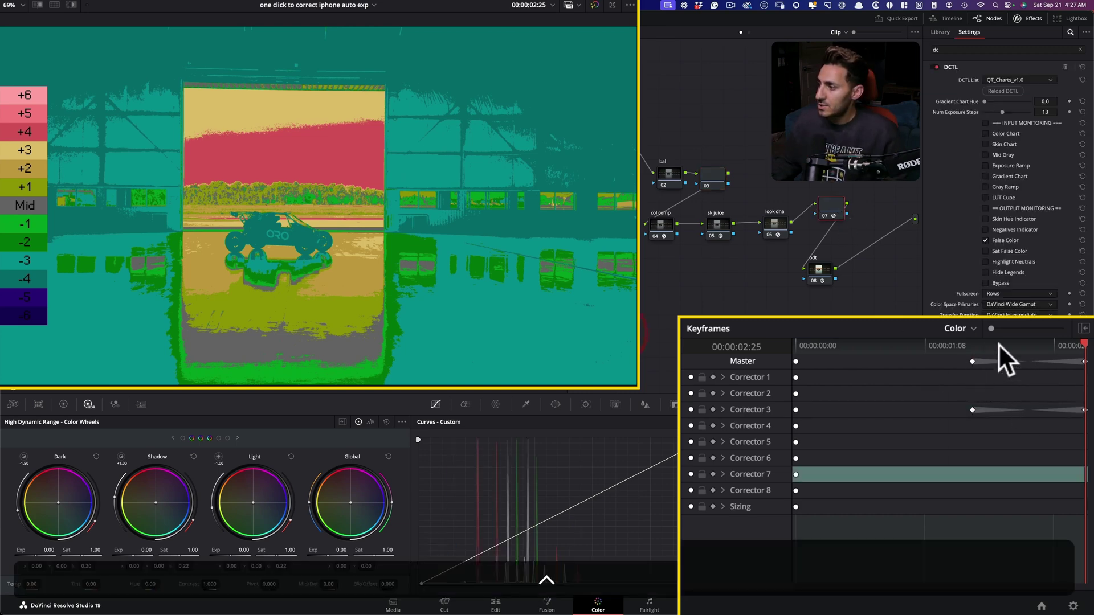
right_click(1083, 363)
left_click(1071, 356)
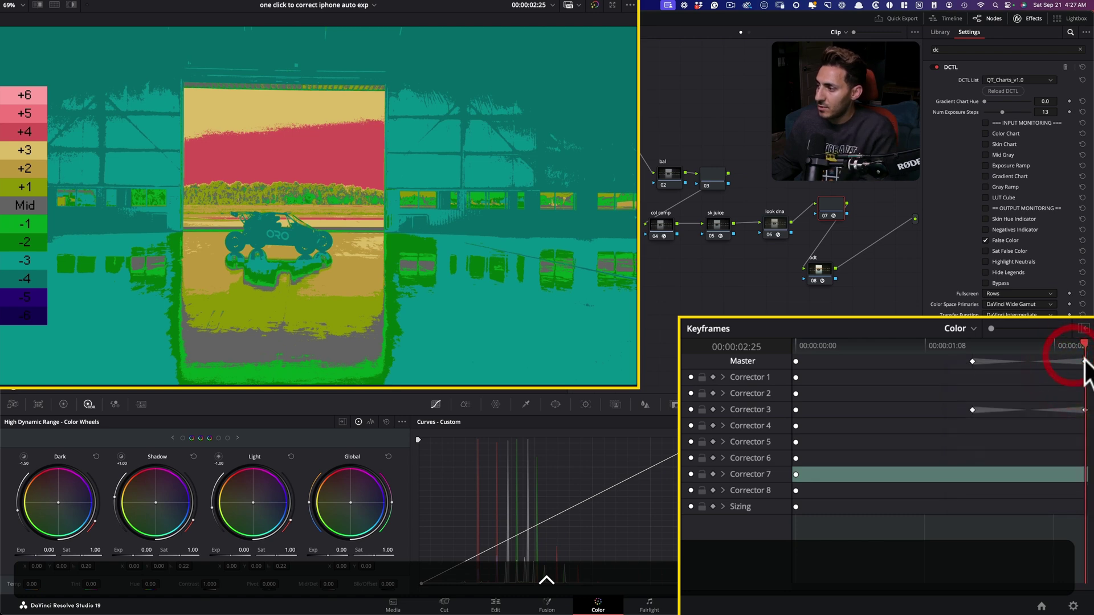
key("BackSpace")
left_click(970, 360)
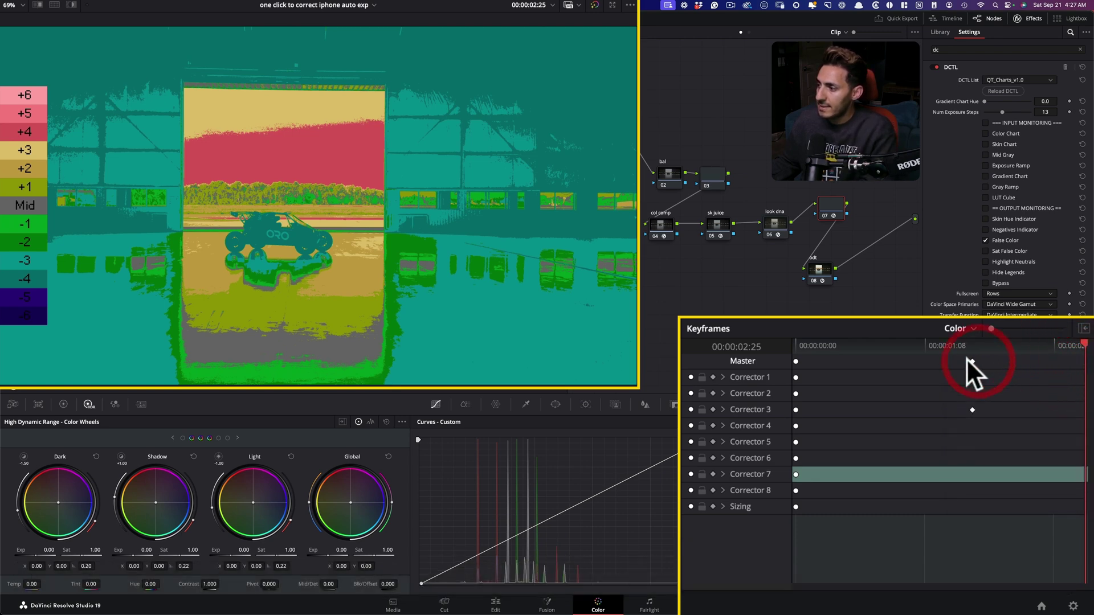
key("BackSpace")
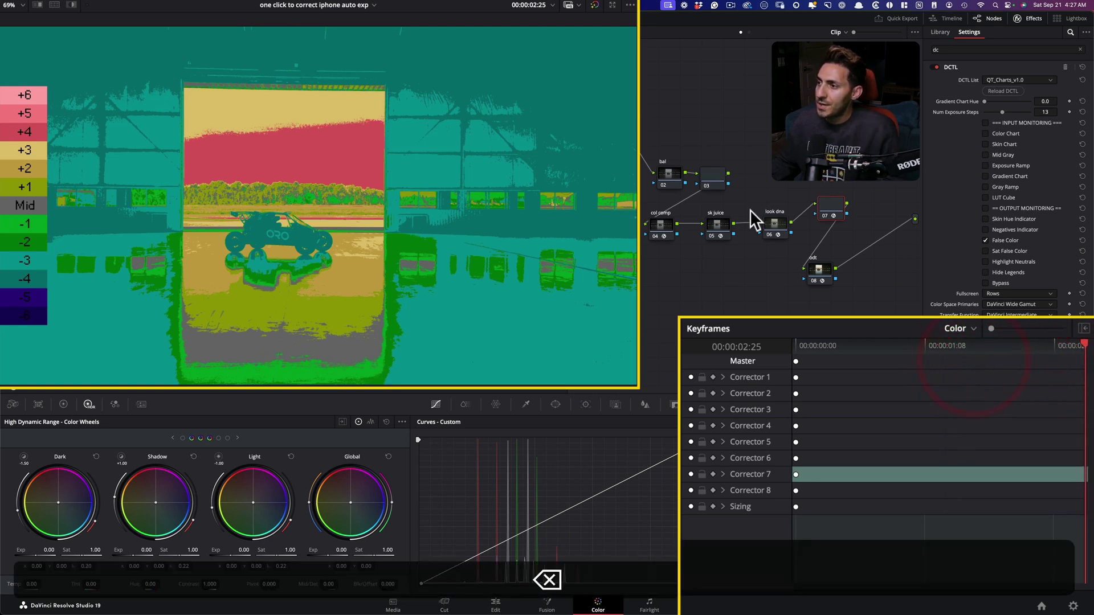
- Select node 03 and add a keyframe on its Corrector 3 row at the clip end
left_click(706, 177)
left_click_drag(706, 176, 717, 172)
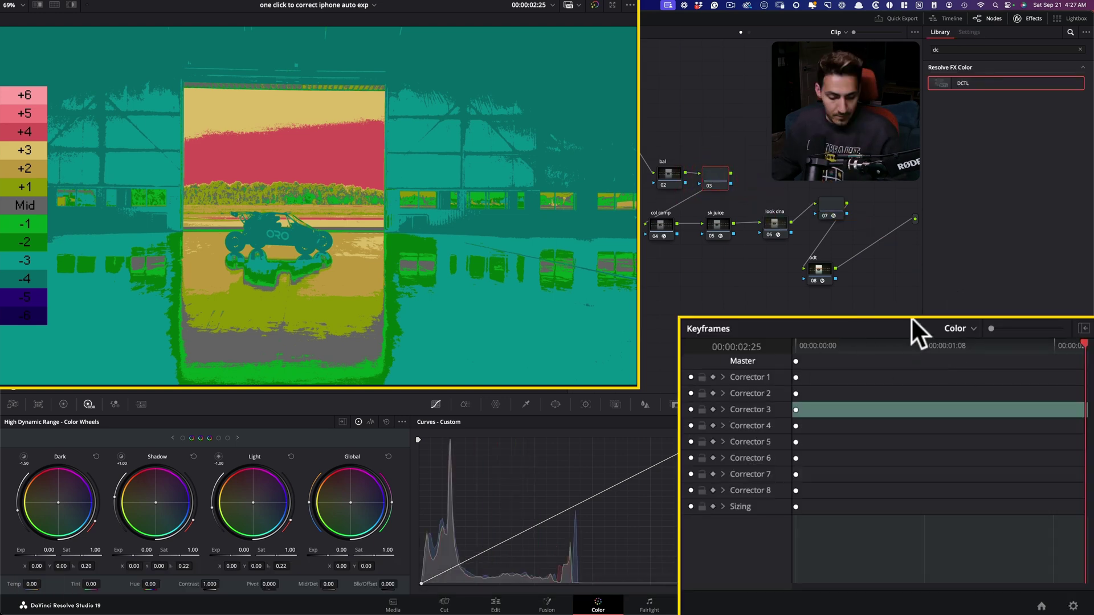
right_click(1049, 409)
left_click(1041, 434)
- Add a dynamic keyframe on Corrector 3 at 00:00:01:22
left_click_drag(1082, 345, 974, 344)
right_click(997, 403)
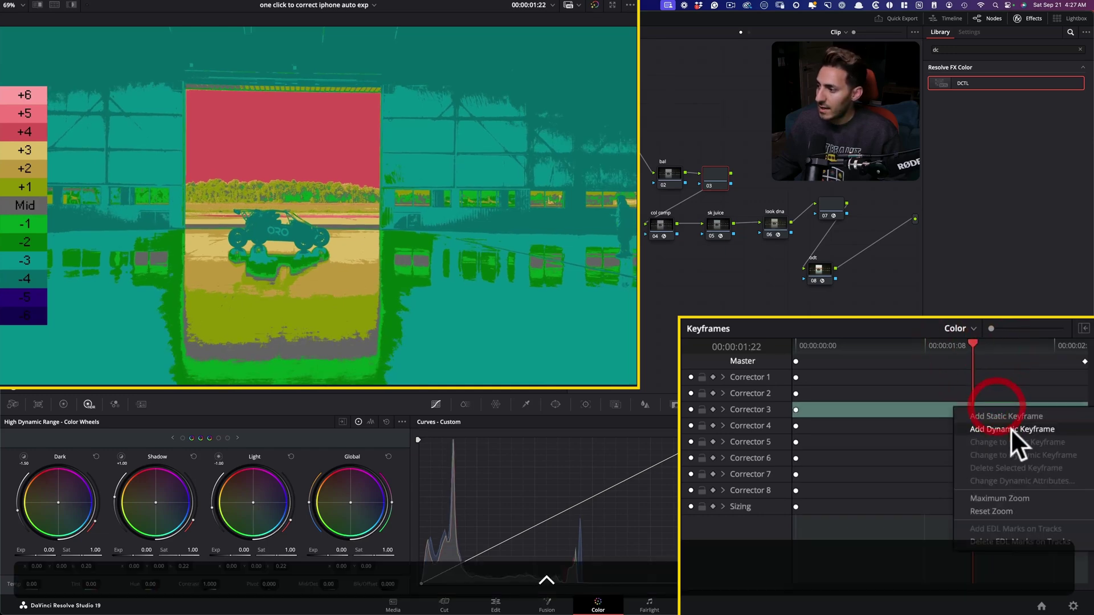
left_click(1010, 429)
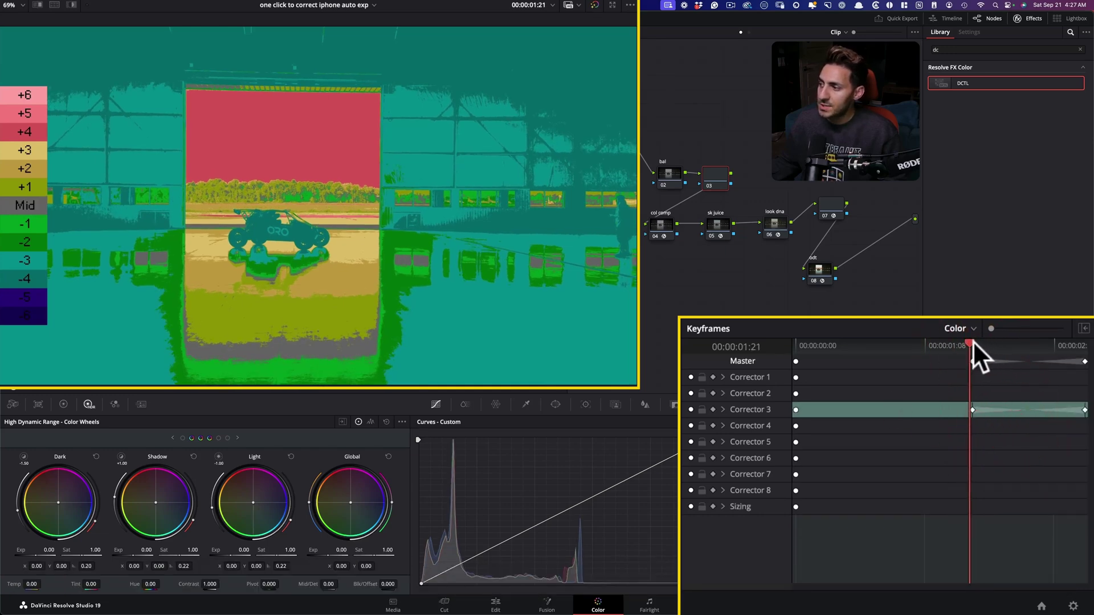
left_click_drag(972, 341, 1088, 344)
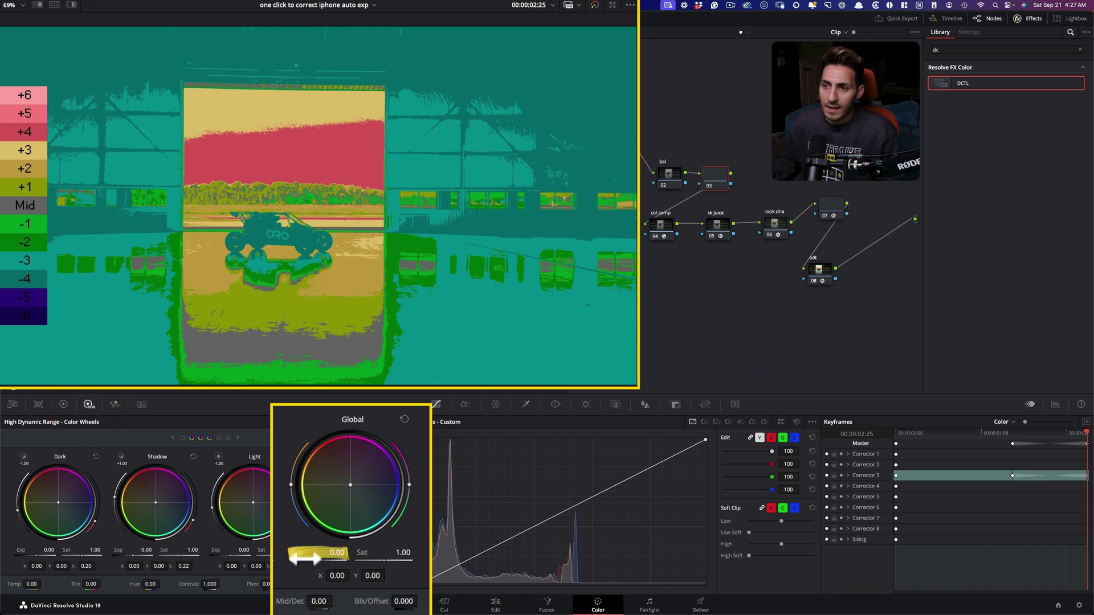
- Lift node 03's Global exposure to 0.25 at the clip end and scrub back to 01:26 to check the ramp
left_click_drag(304, 558, 320, 558)
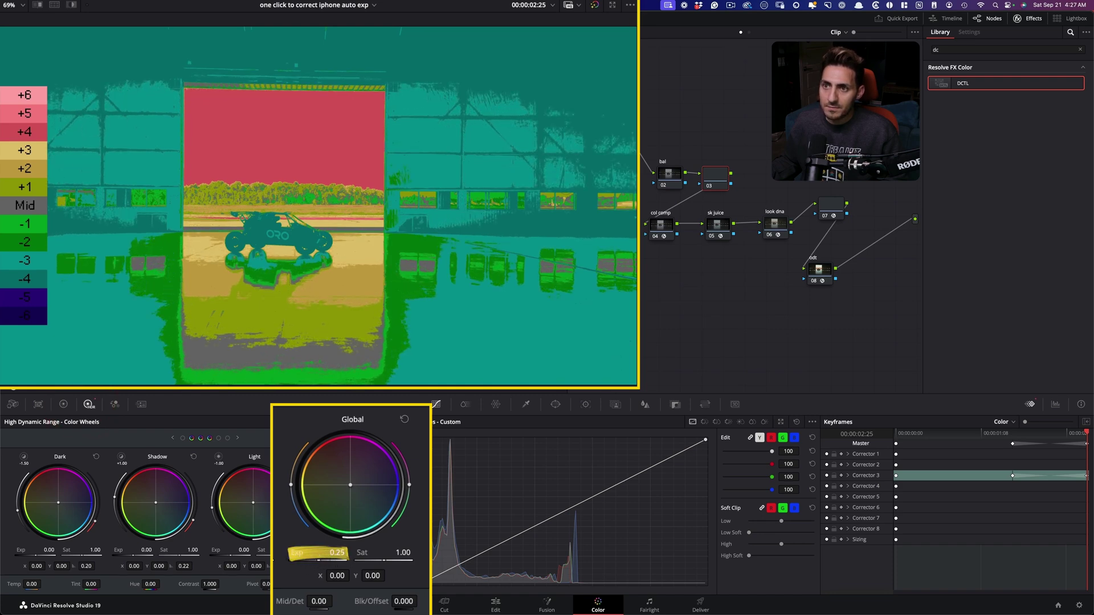
left_click_drag(1010, 433, 1086, 433)
mouse_move(1084, 345)
left_mouse_down()
mouse_move(847, 354)
mouse_move(1085, 359)
left_mouse_up()
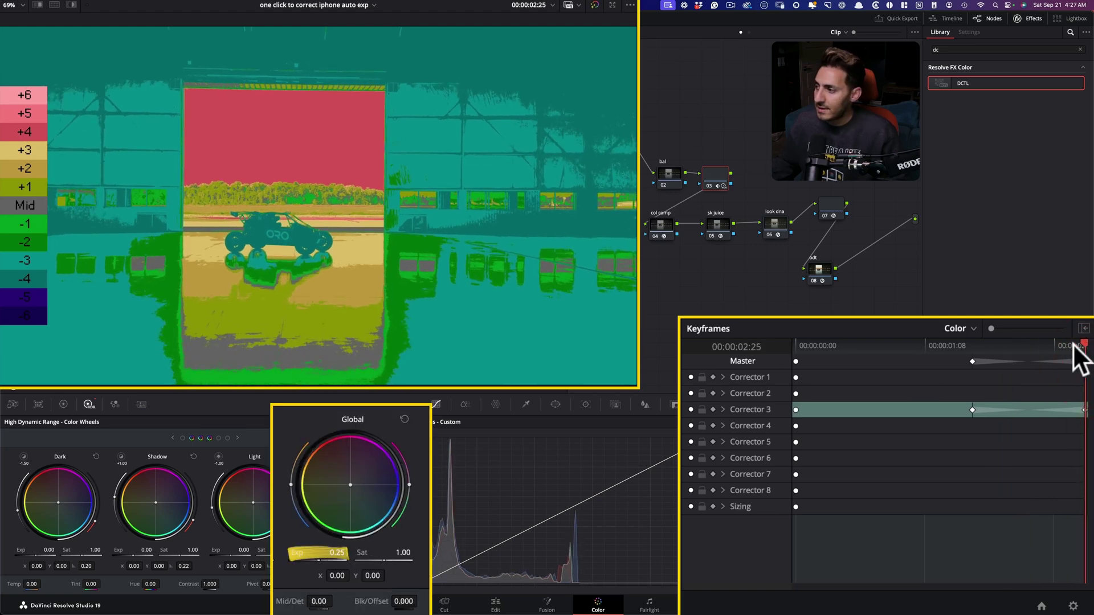
left_click_drag(1072, 343, 796, 346)
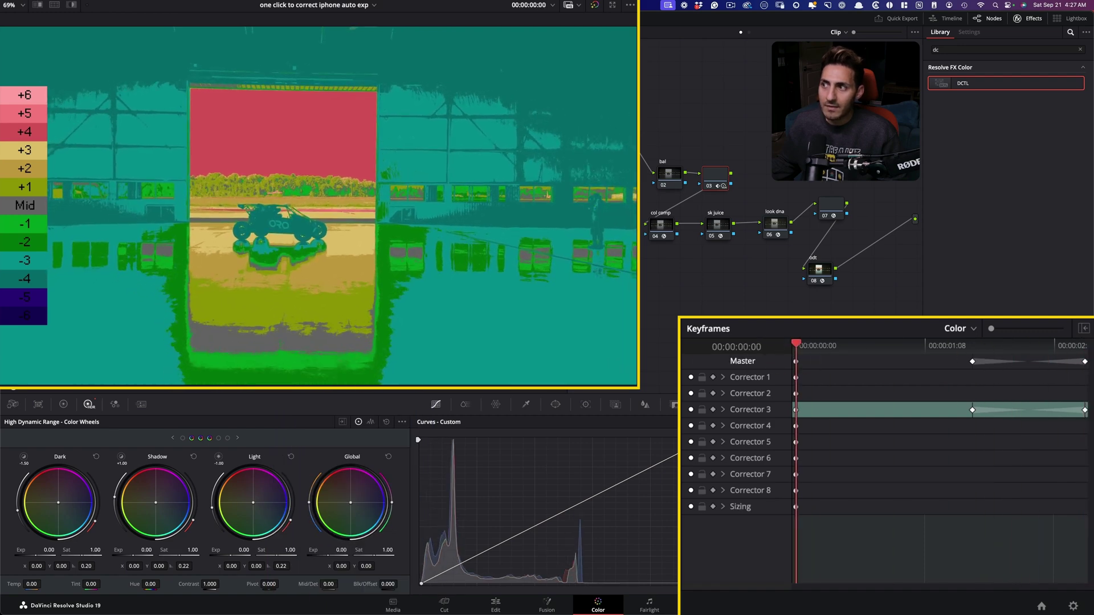
left_click(830, 214)
- Disable DCTL node 07 with Cmd+D and play the hangar clip from the start
key("super+d")
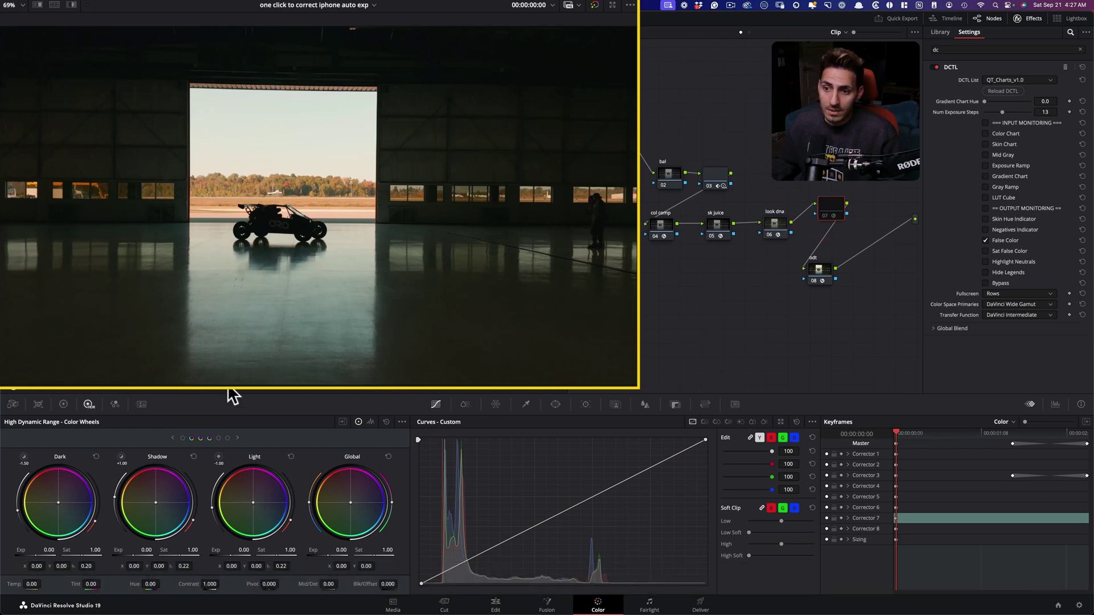
key("space")
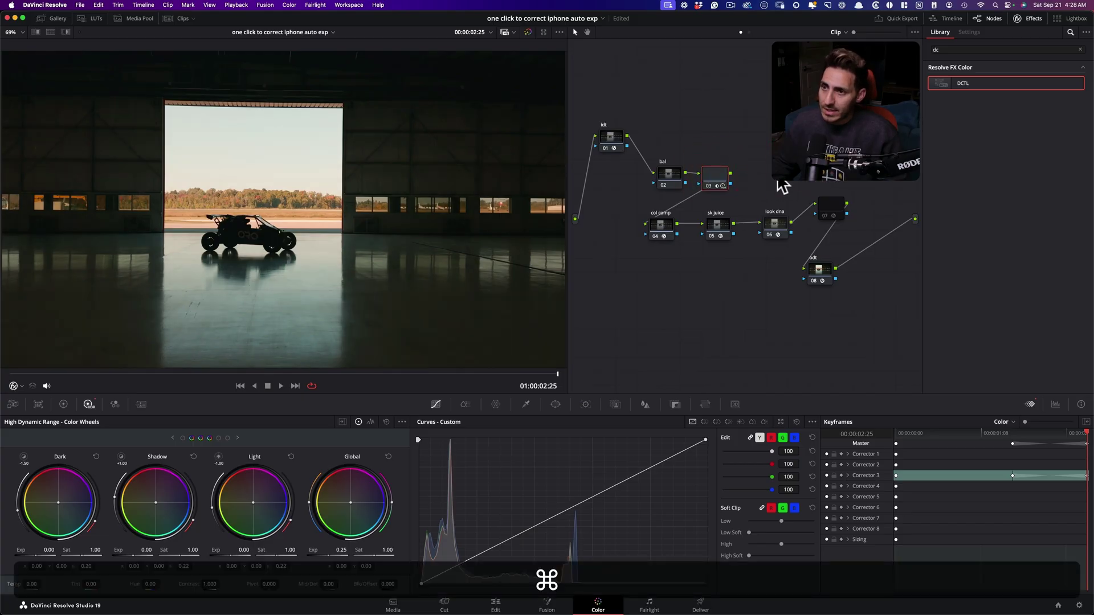
- Add serial node 04 after node 03 and drop Color Stabilizer, found by searching 'stab', onto it
key("alt+s")
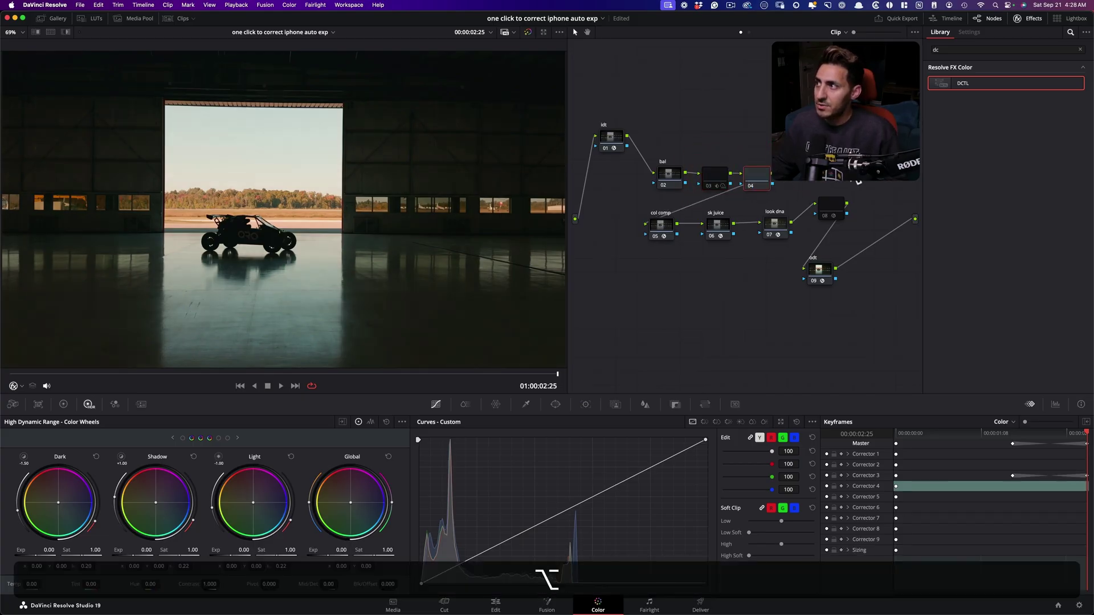
left_click(986, 49)
key("super")
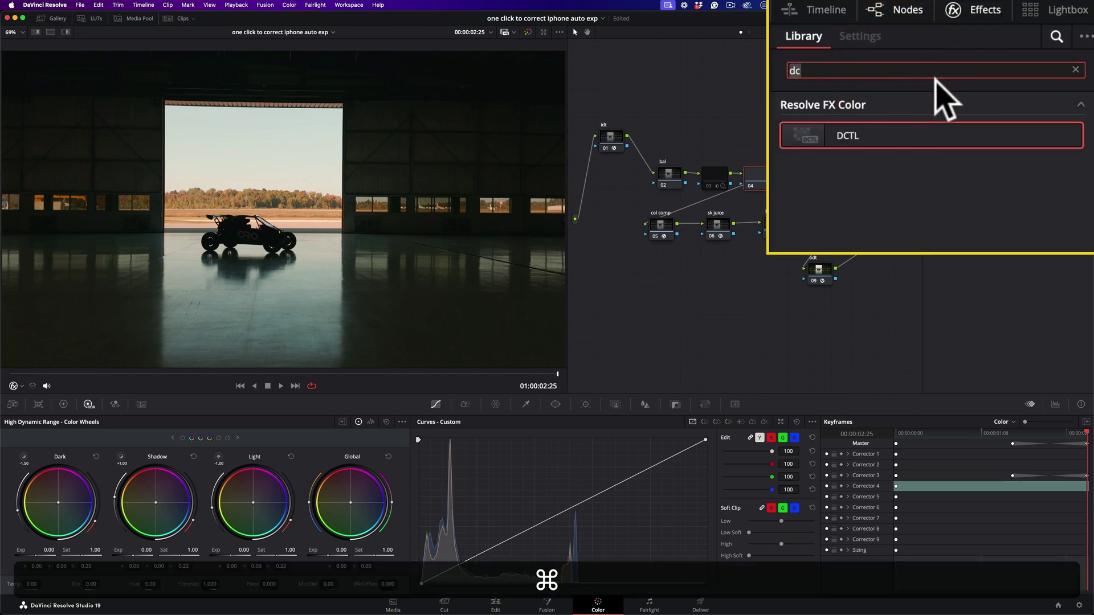
key("BackSpace")
type("stab")
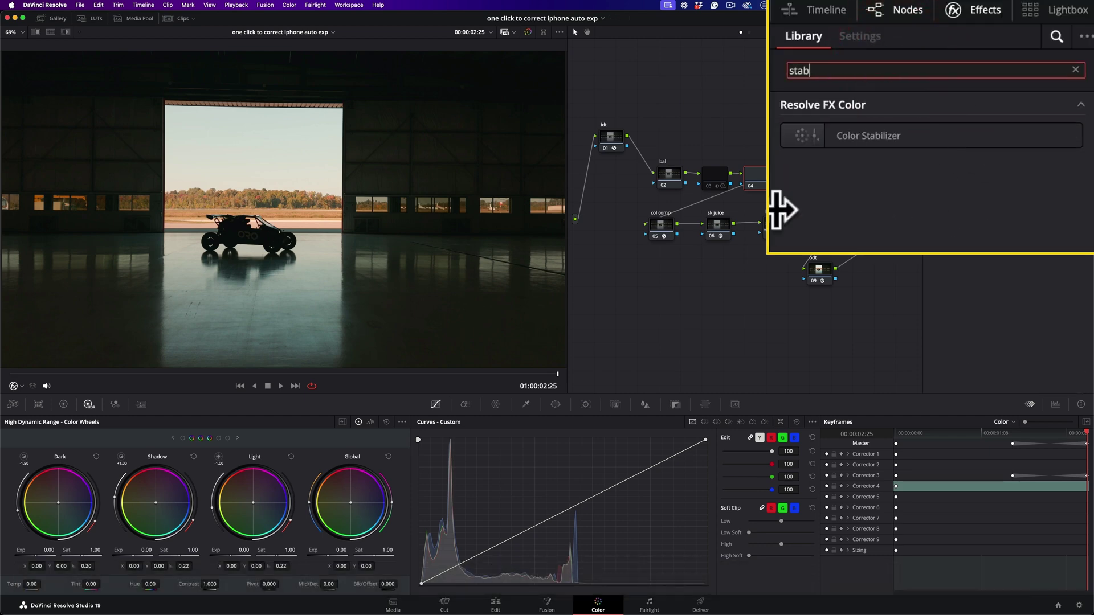
left_click_drag(977, 84, 758, 185)
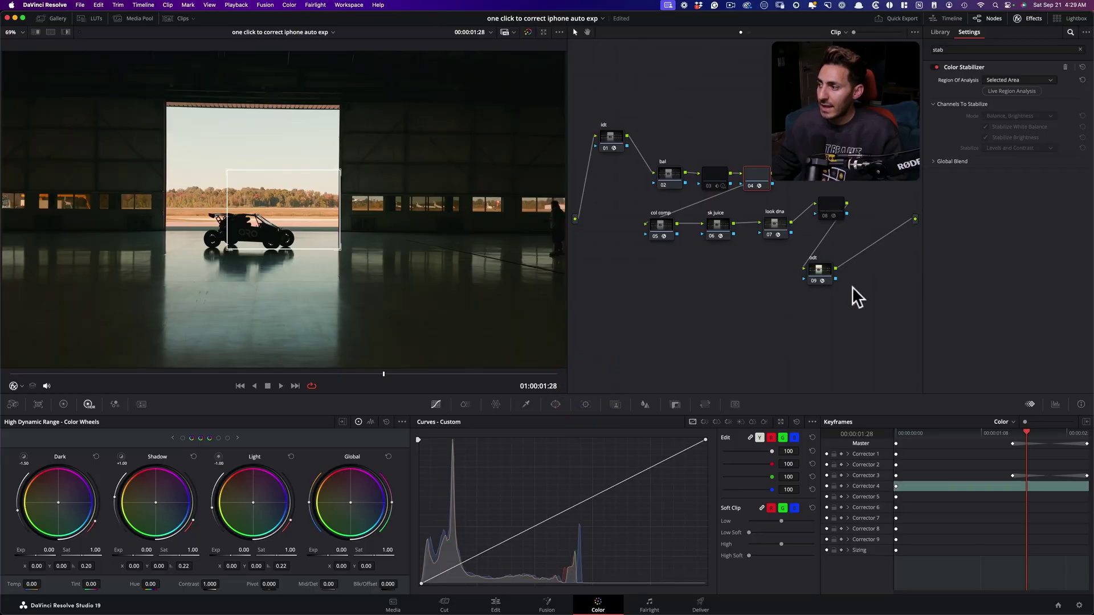
- At 02:07, shrink the analysis box onto the doorway sky, run Live Region Analysis, and play back
left_click_drag(1032, 434, 1047, 433)
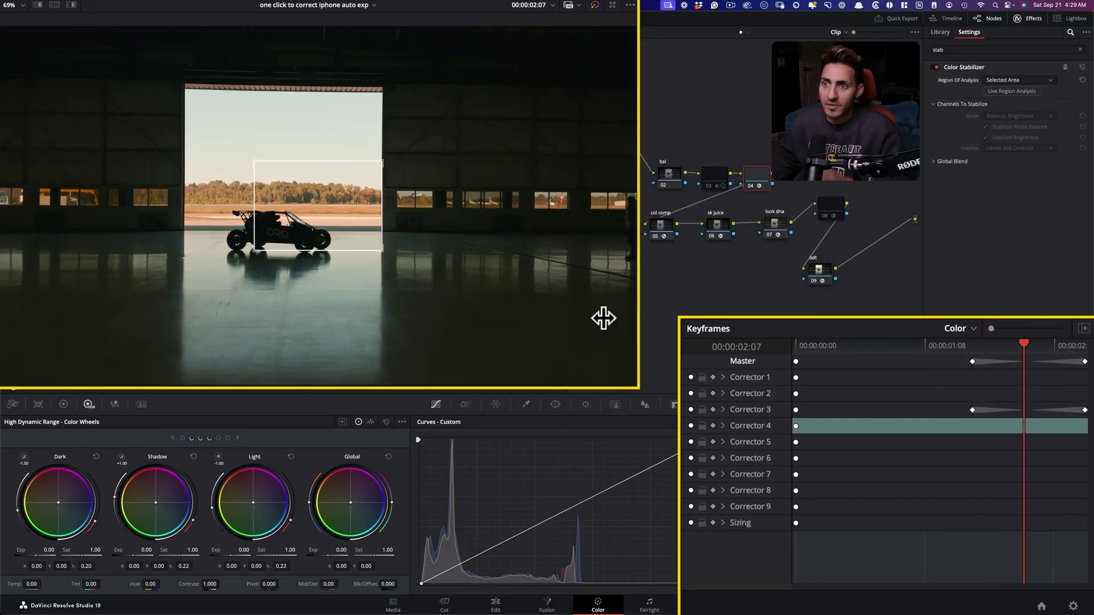
left_click_drag(332, 219, 321, 182)
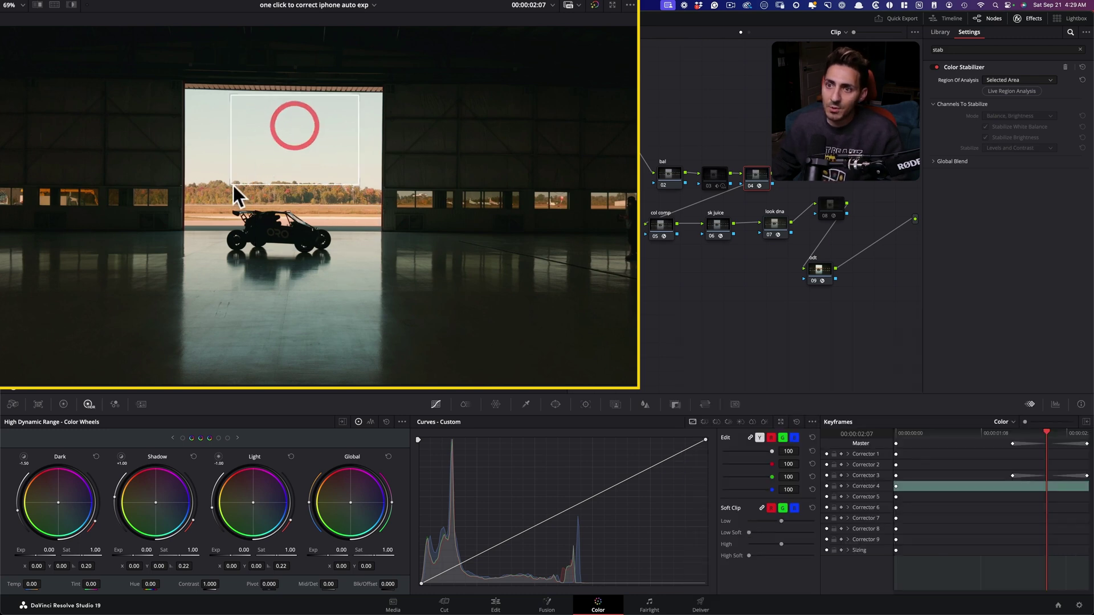
left_click_drag(234, 188, 282, 129)
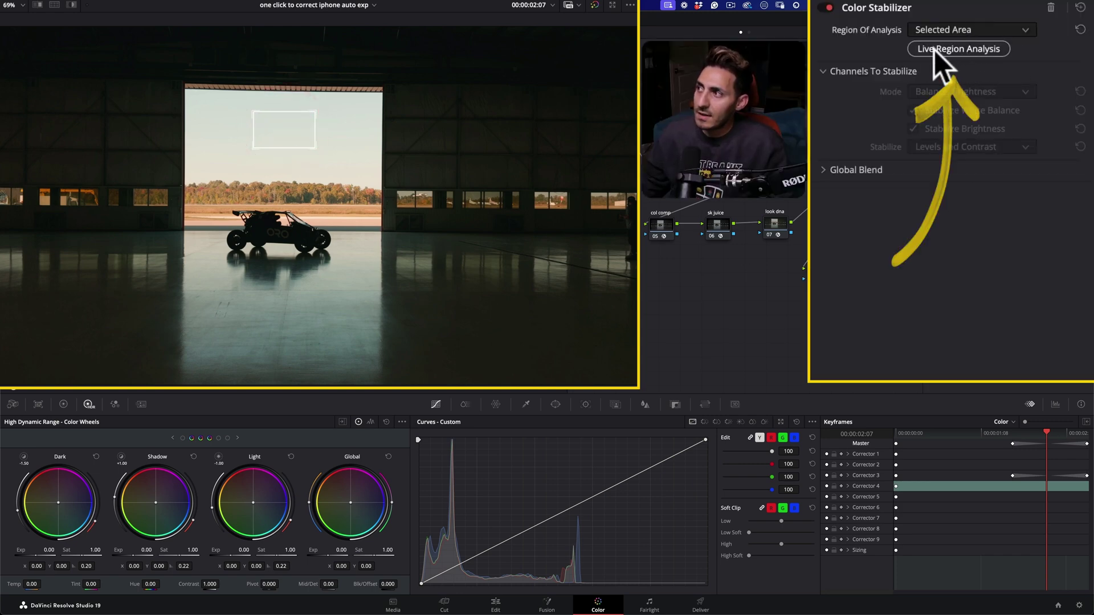
left_click(962, 49)
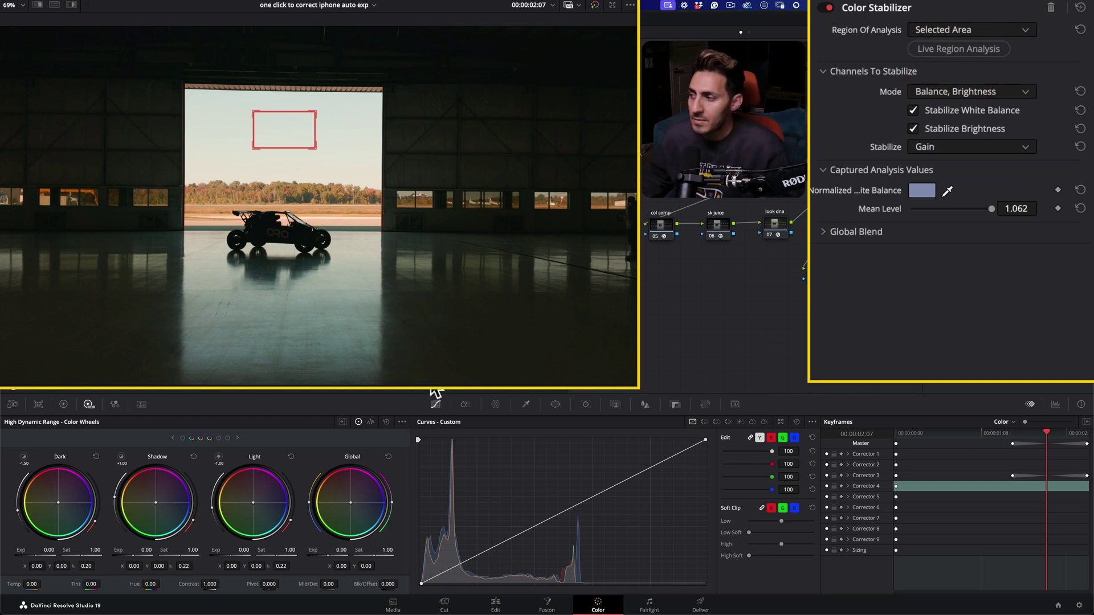
key("space")
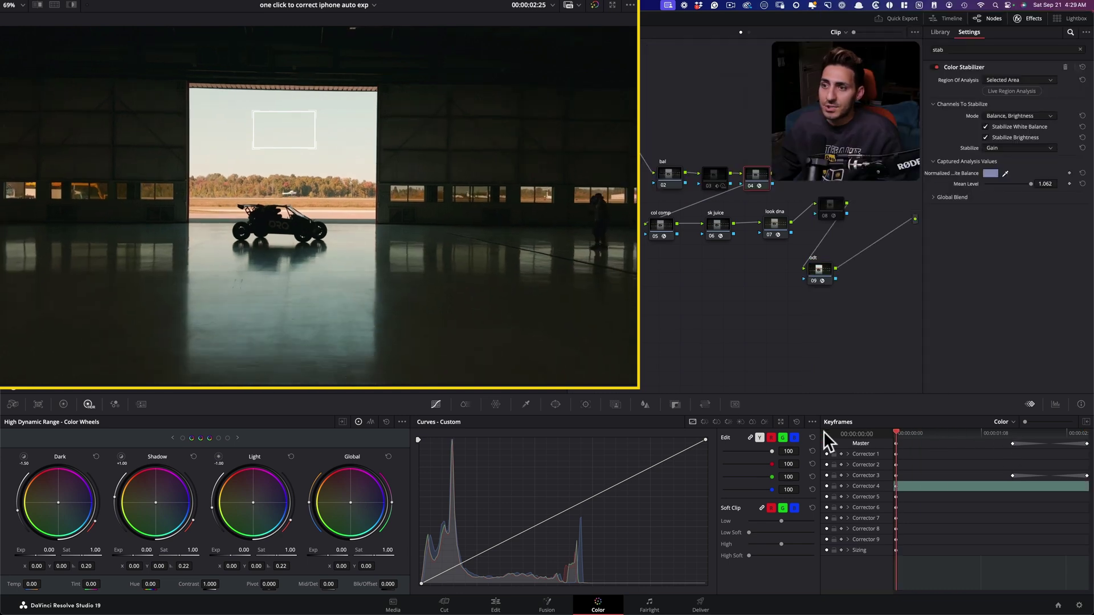
- Re-enable false-colour node 08 and scrub the stabilised clip between 02:01 and the end to compare exposure
left_click(1049, 446)
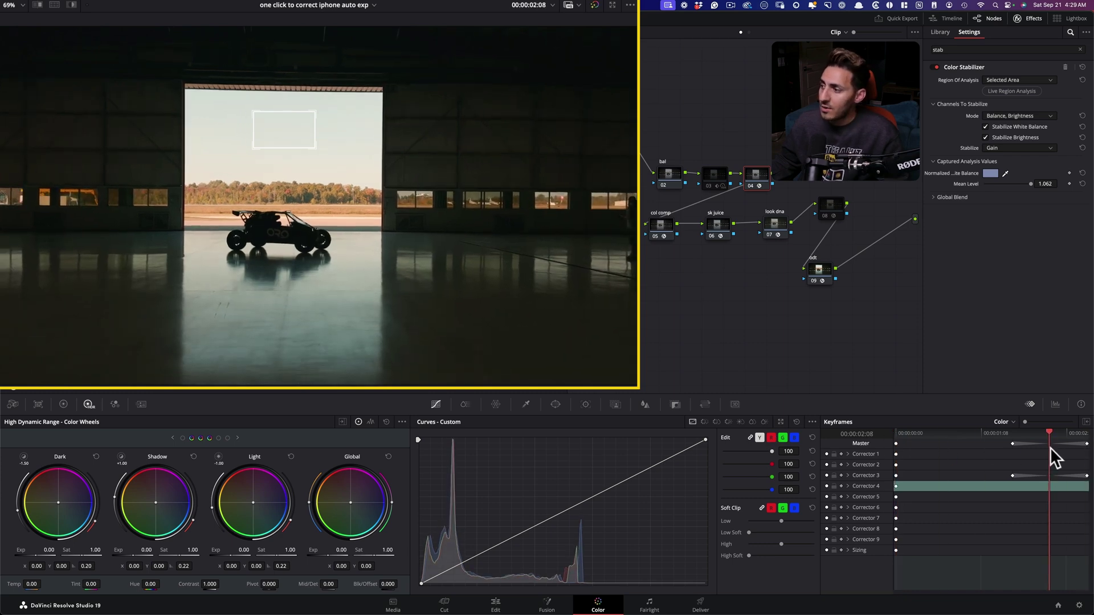
left_click(830, 171)
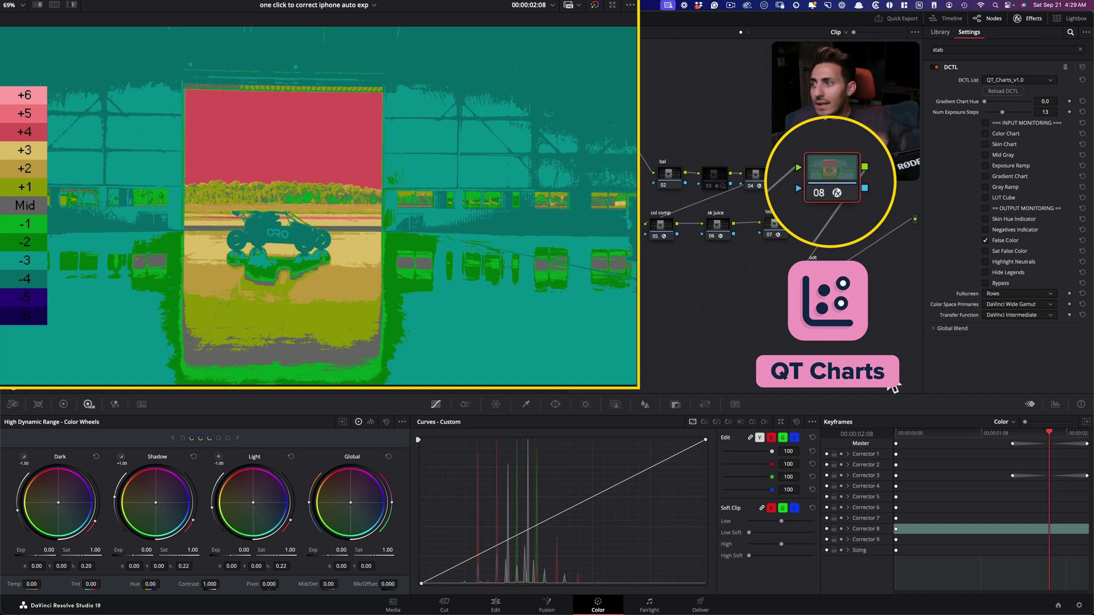
mouse_move(1032, 443)
left_mouse_down()
mouse_move(825, 446)
mouse_move(1083, 441)
mouse_move(1056, 440)
left_mouse_up()
mouse_move(1036, 357)
left_mouse_down()
mouse_move(1043, 368)
mouse_move(1016, 370)
left_mouse_up()
key("space")
left_click(757, 177)
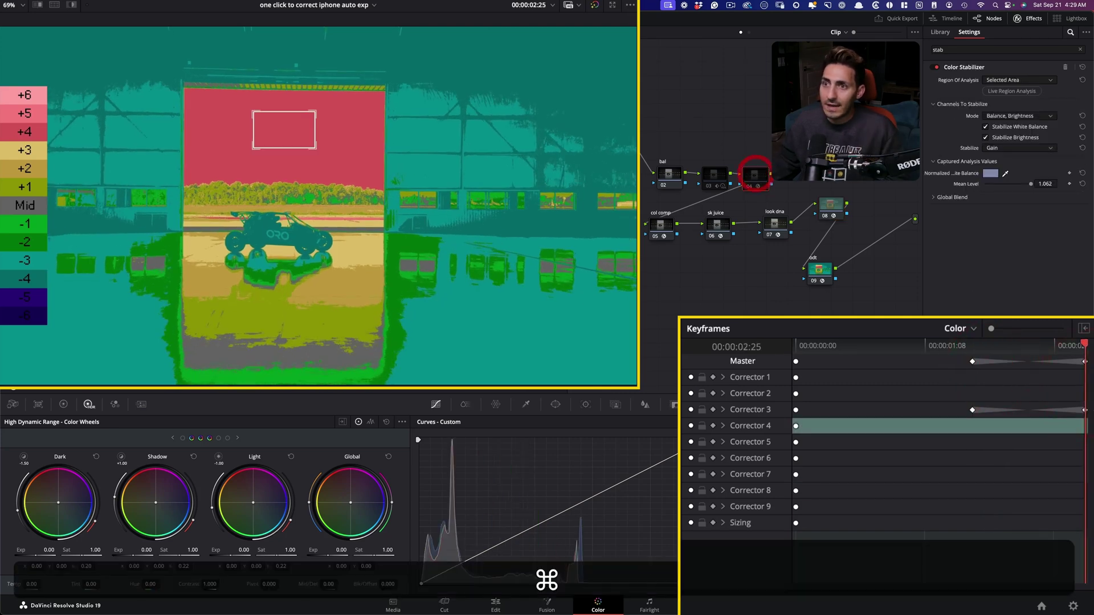
key("Left")
mouse_move(1085, 358)
left_mouse_down()
mouse_move(981, 364)
mouse_move(1087, 376)
left_mouse_up()
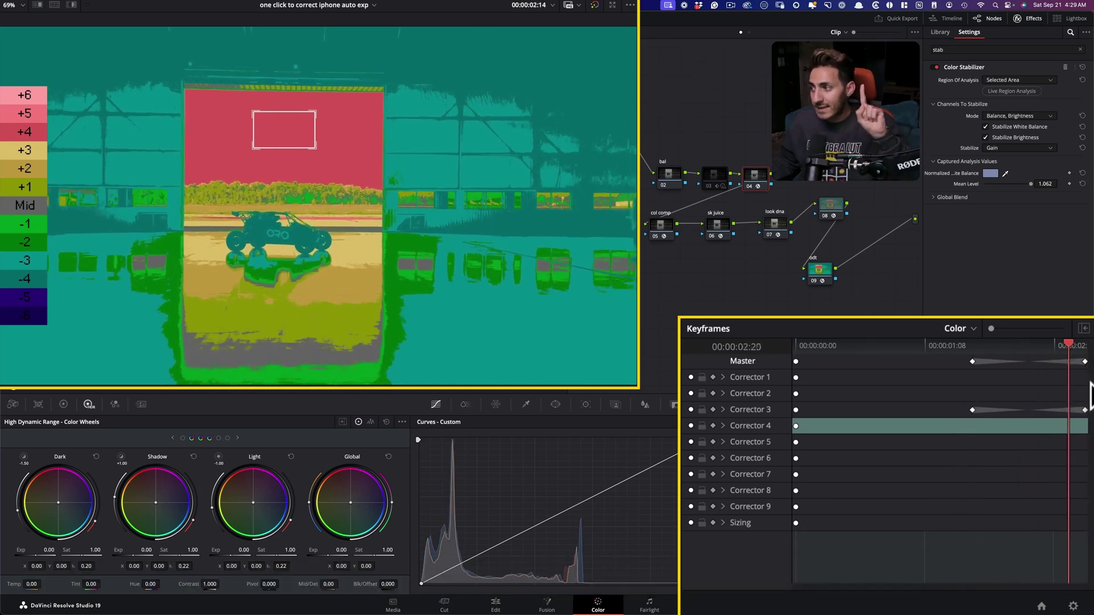
left_click(976, 371)
left_click(832, 205)
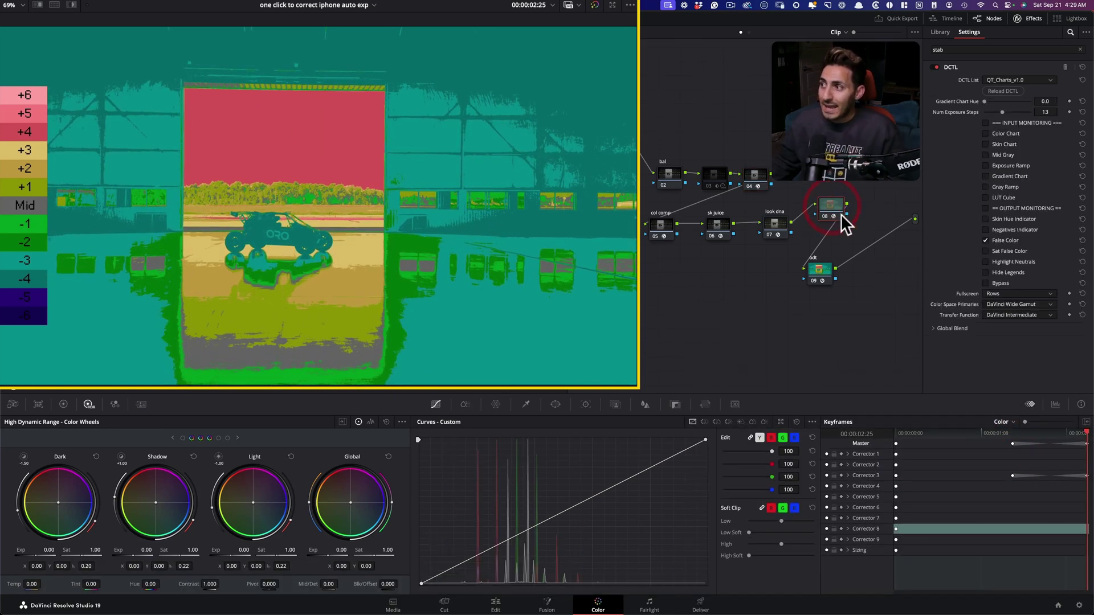
- Nudge node 08 left, go to 00:00:02:08, and select Color Stabilizer node 04
left_click_drag(847, 197, 835, 200)
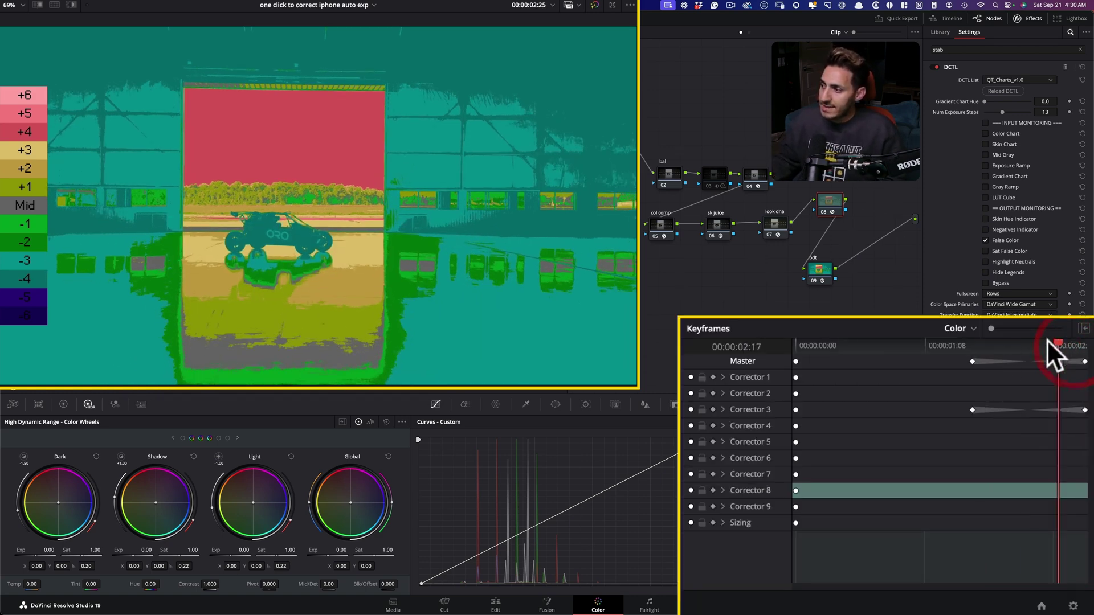
left_click_drag(1047, 339, 1028, 342)
left_click(755, 174)
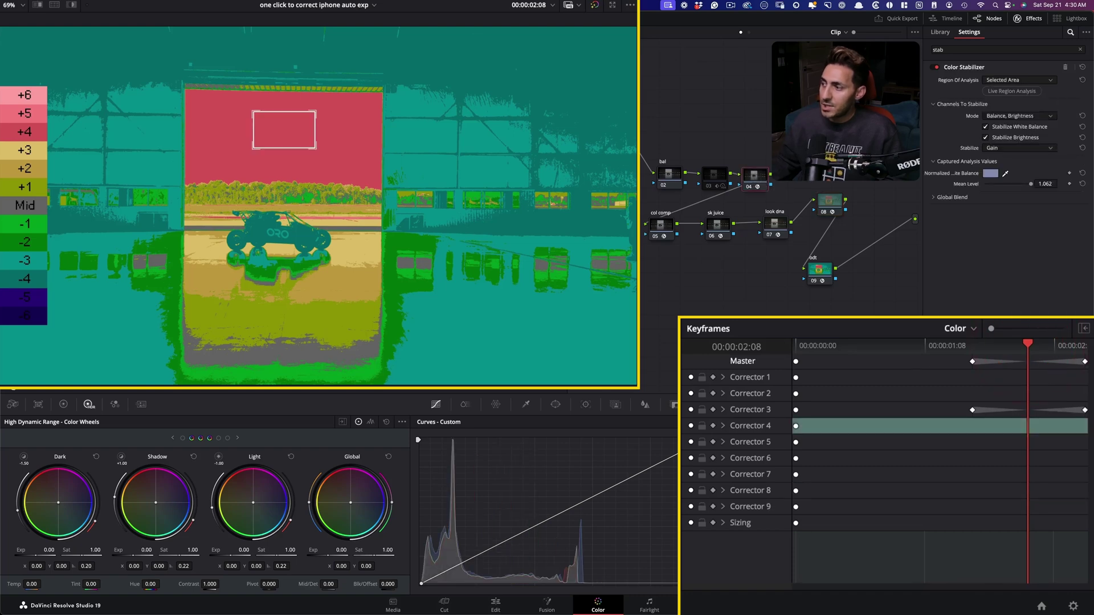